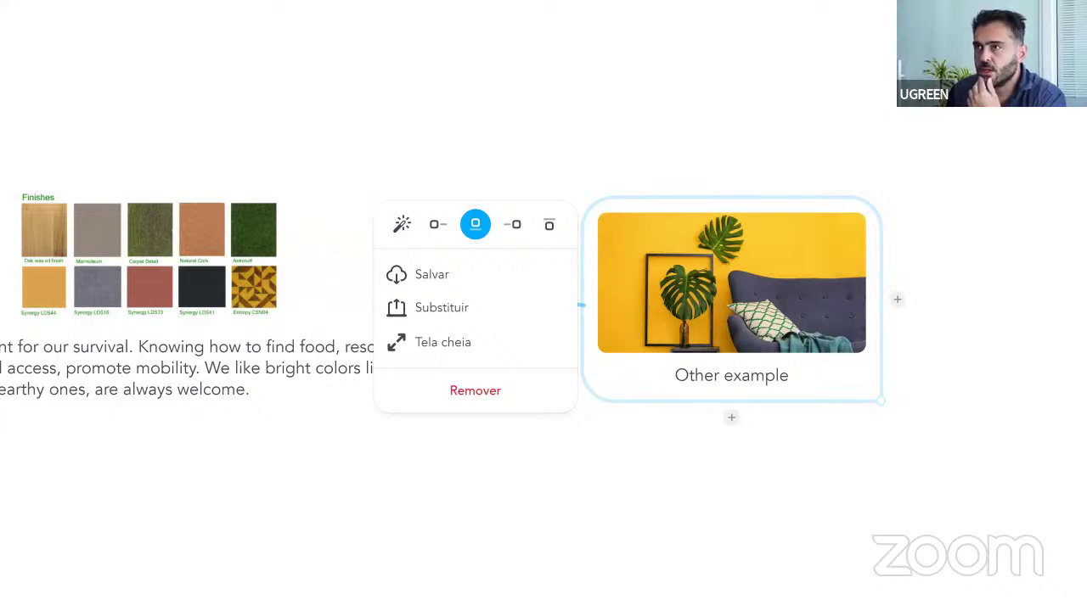
Switch to DIALux evo and inspect the luminaires and desks inside Room 1 in the light planning view.
key(alt+Tab)
click(913, 47)
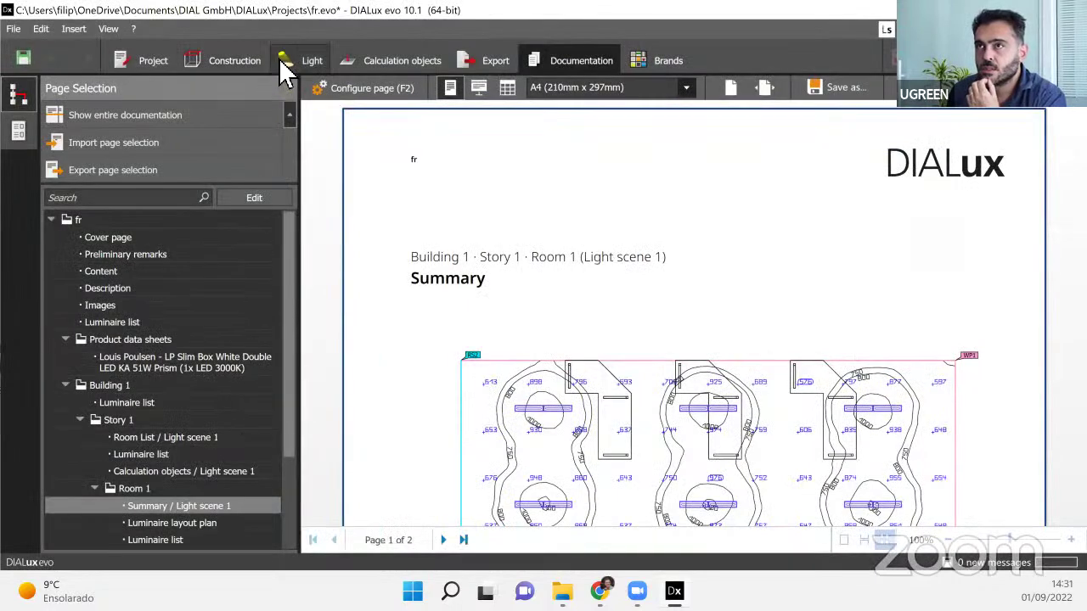
click(286, 72)
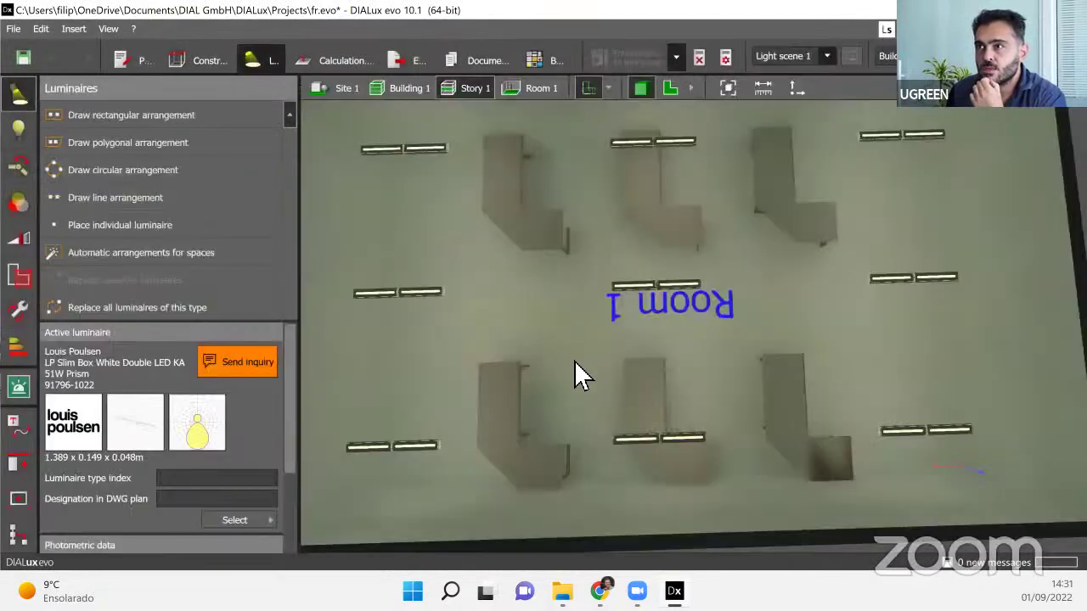
middle_drag(575, 363, 584, 314)
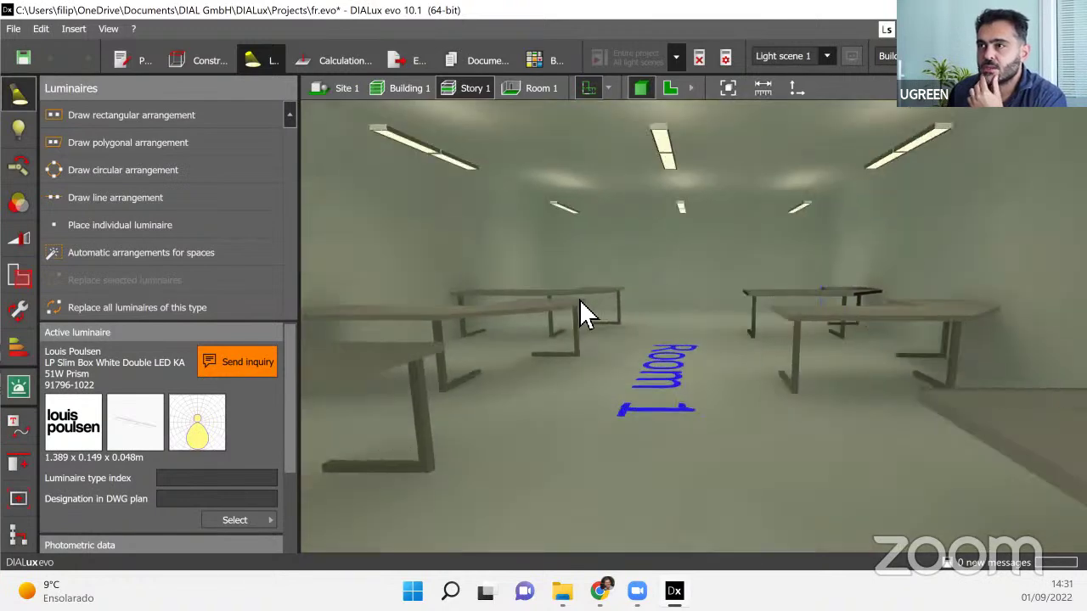
In construction mode, enter the room from the site view and select the far wall's material for editing.
click(210, 65)
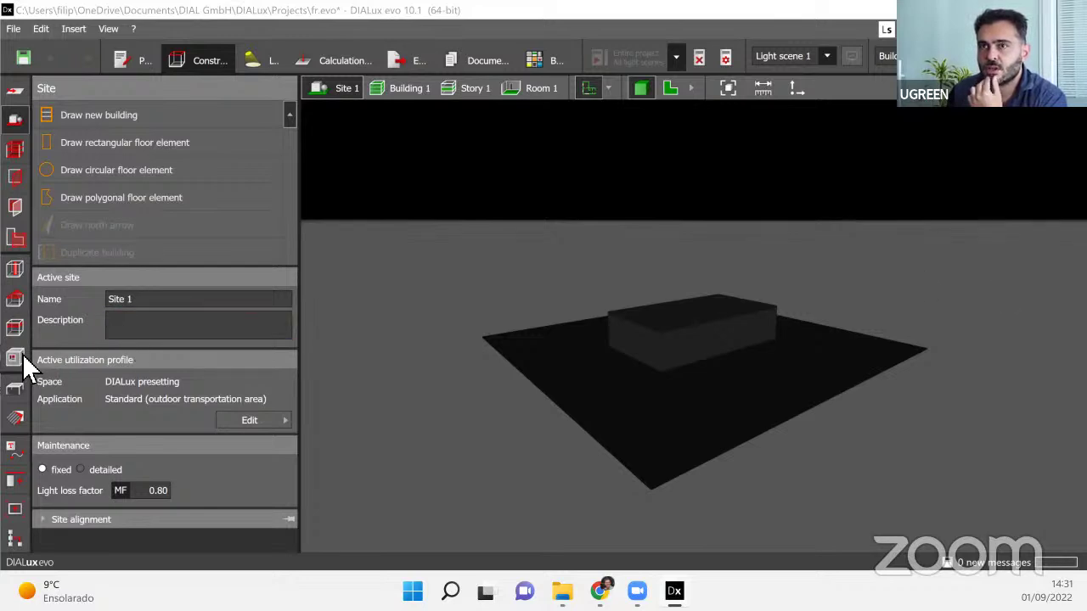
scroll(717, 339, up, 6)
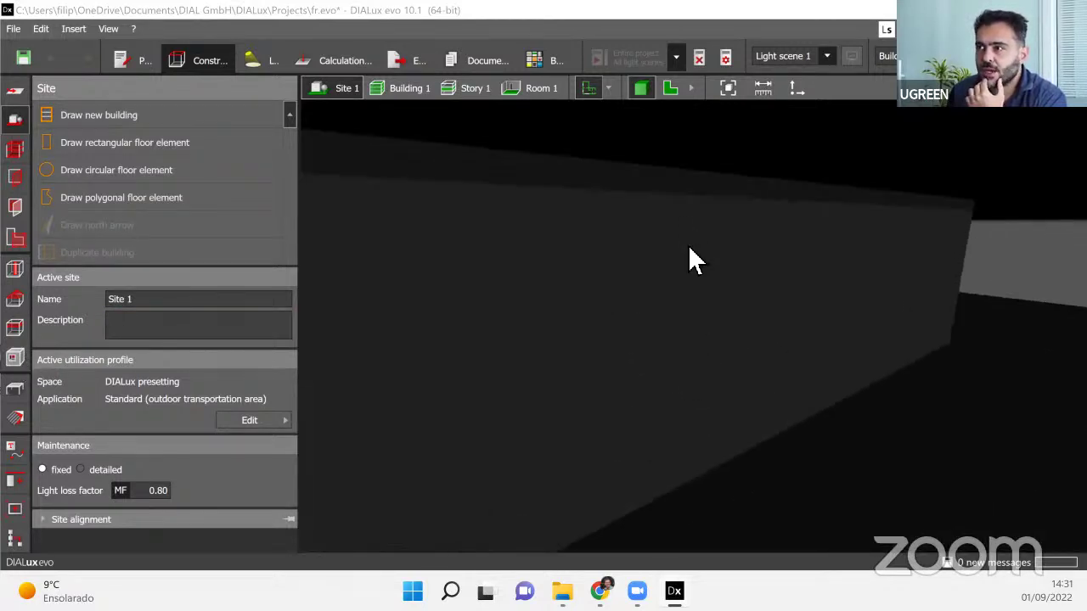
scroll(686, 254, up, 3)
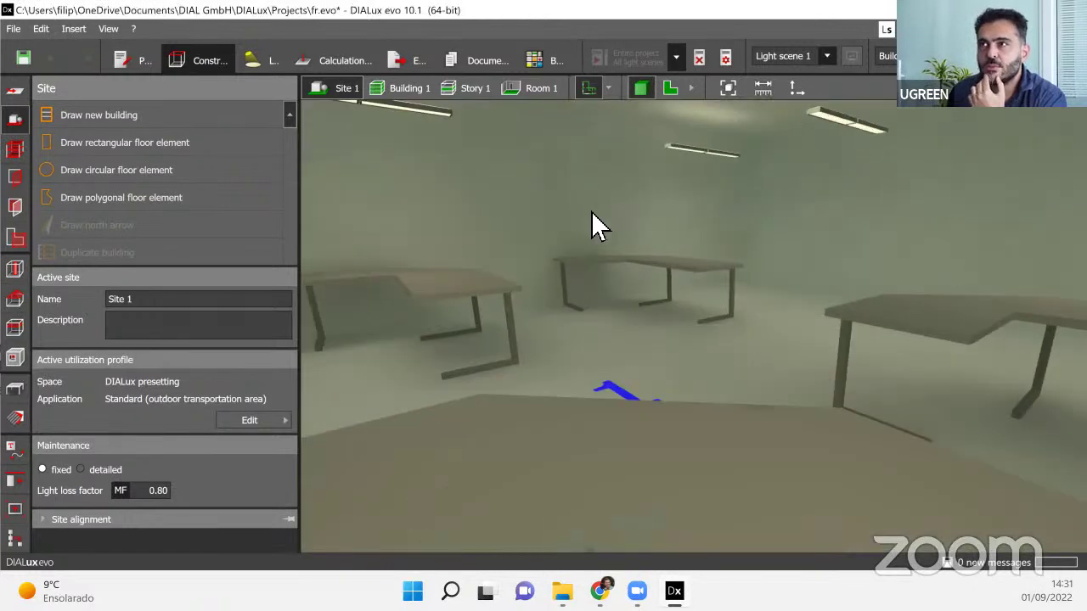
click(599, 225)
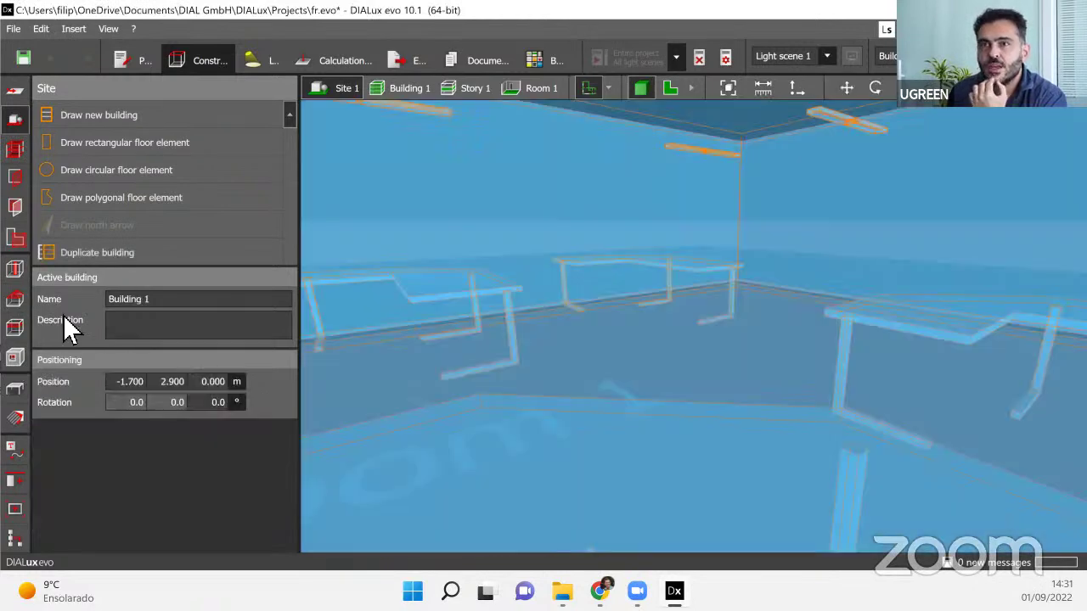
click(17, 420)
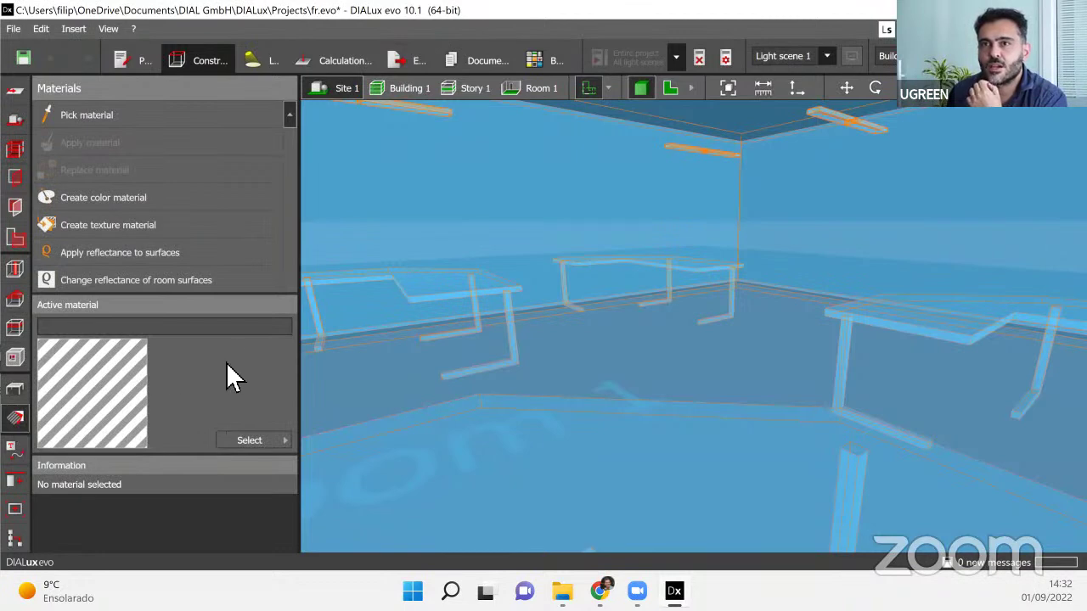
click(556, 198)
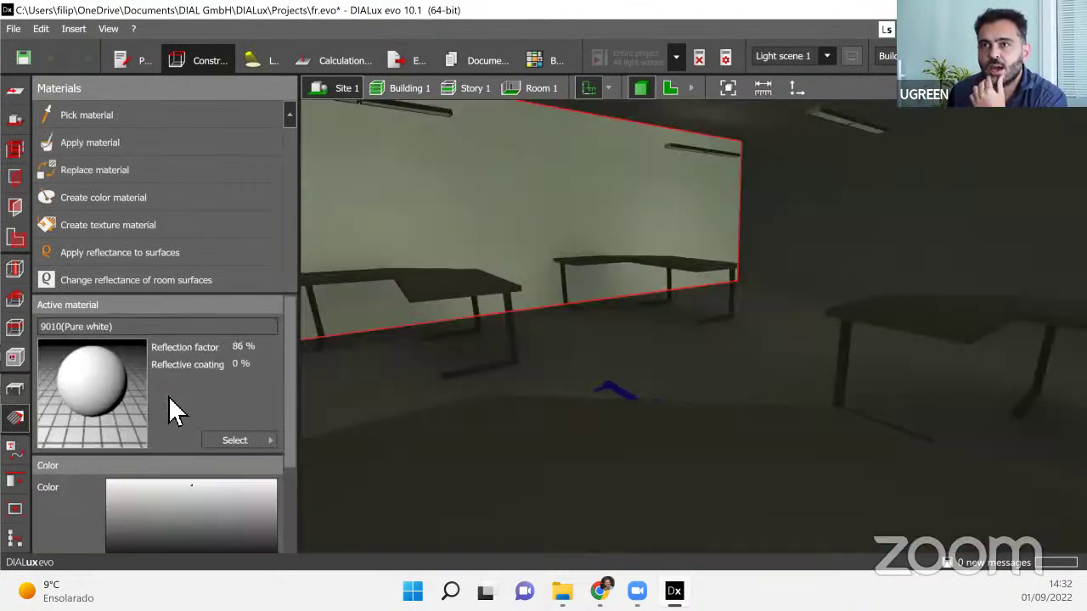
Open the DIALux evo color catalog to choose a new material for the wall.
click(234, 440)
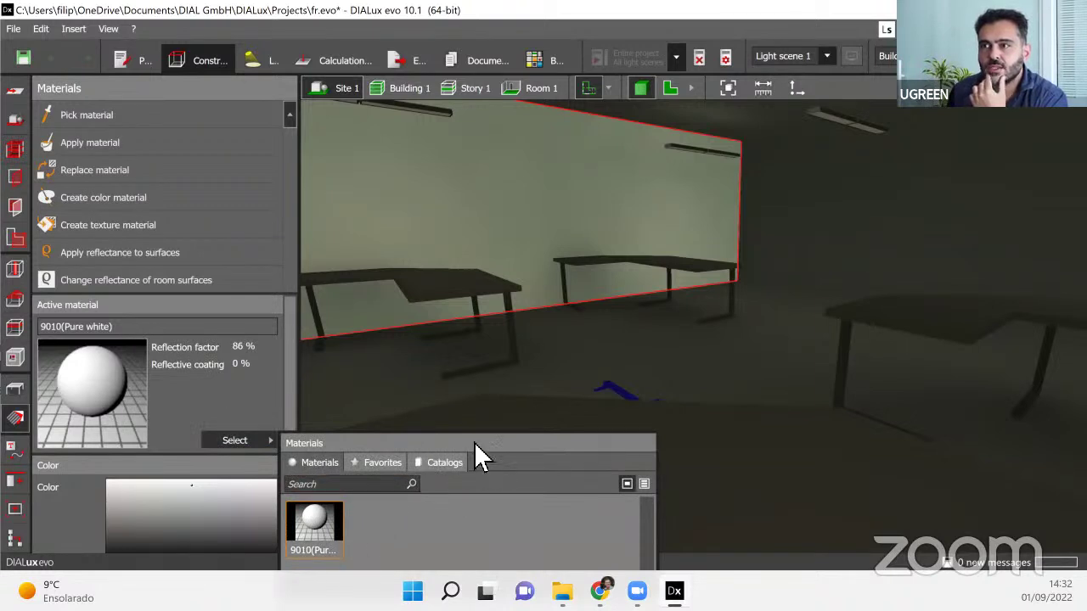
mouse_move(481, 527)
click(433, 465)
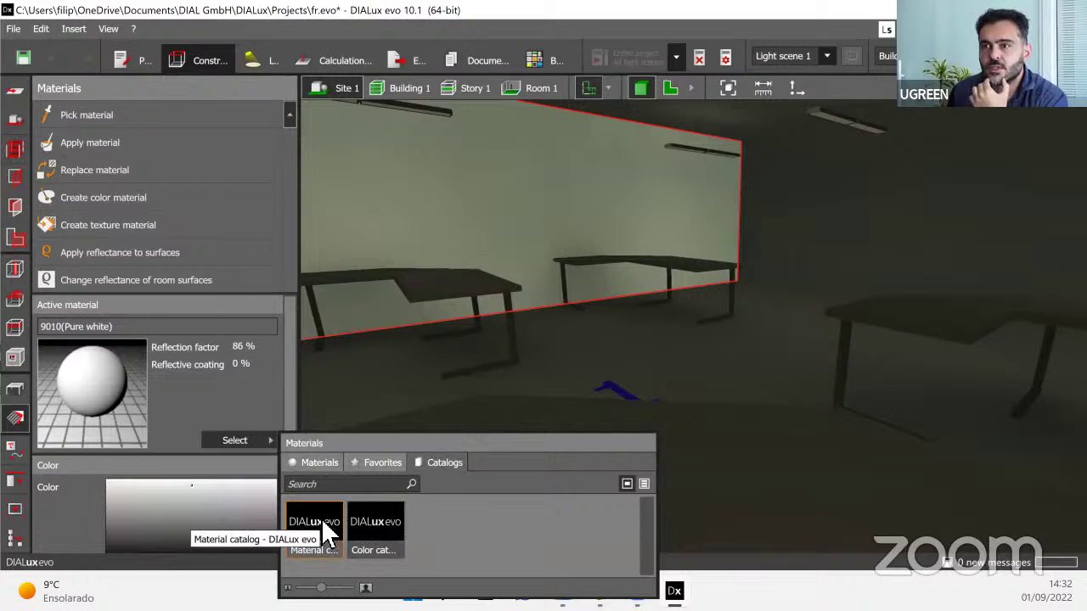
click(363, 521)
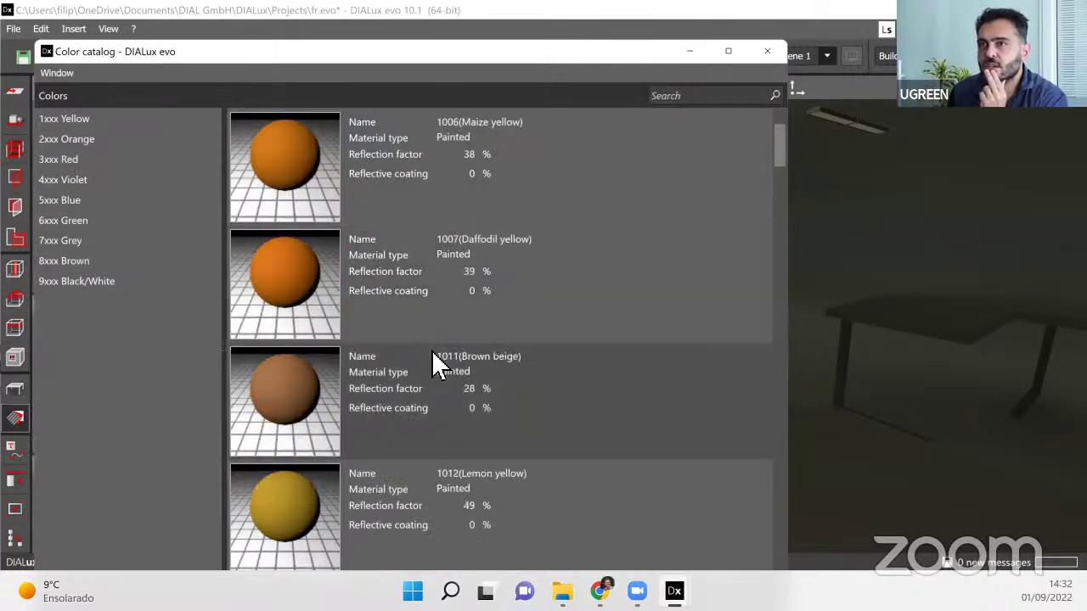
Browse the yellow, red, green, grey and brown paints in the color catalog.
scroll(454, 372, down, 5)
scroll(454, 372, up, 3)
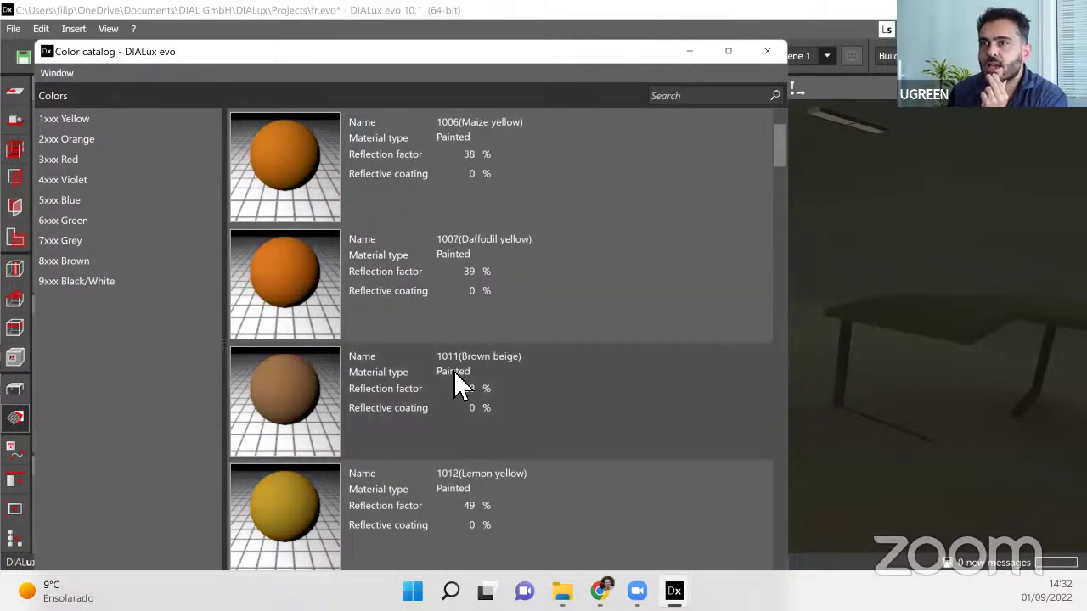
scroll(454, 372, down, 1)
mouse_move(781, 158)
mouse_down()
mouse_move(785, 197)
mouse_move(777, 177)
mouse_up()
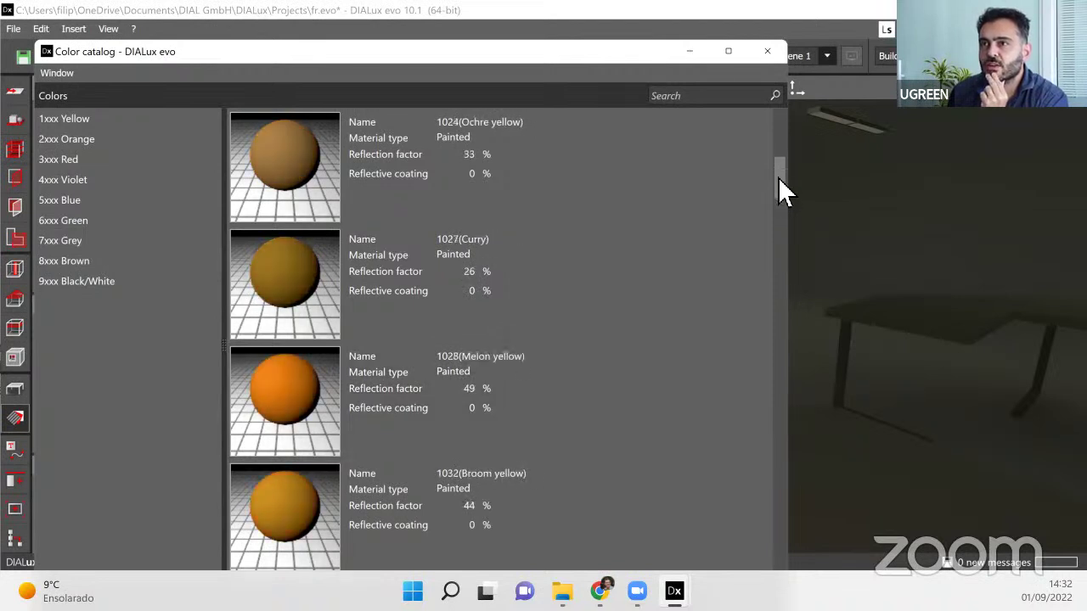
click(289, 539)
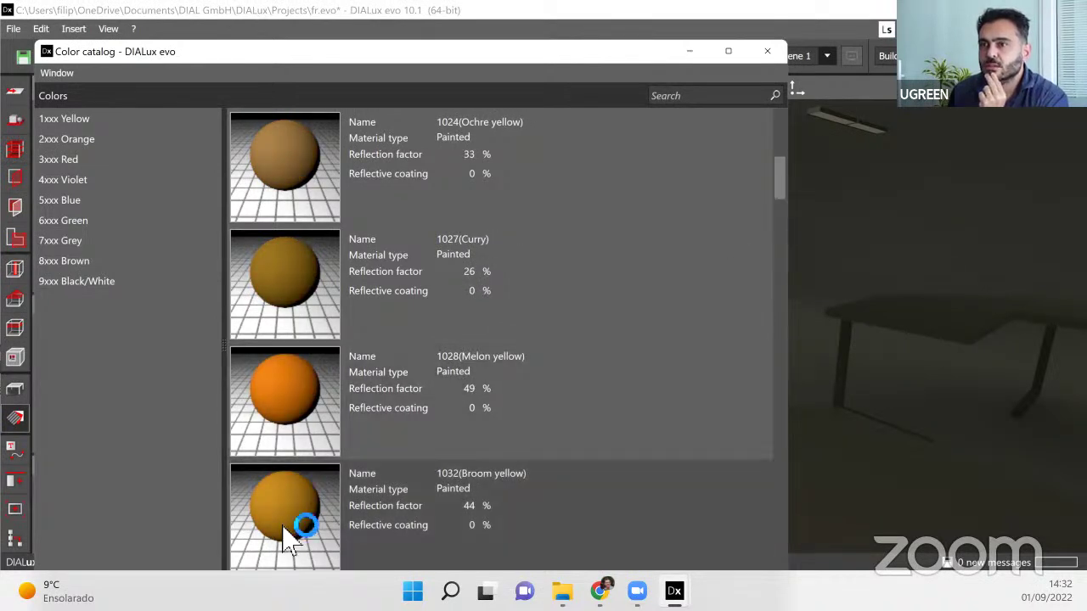
scroll(297, 516, down, 3)
scroll(302, 507, down, 20)
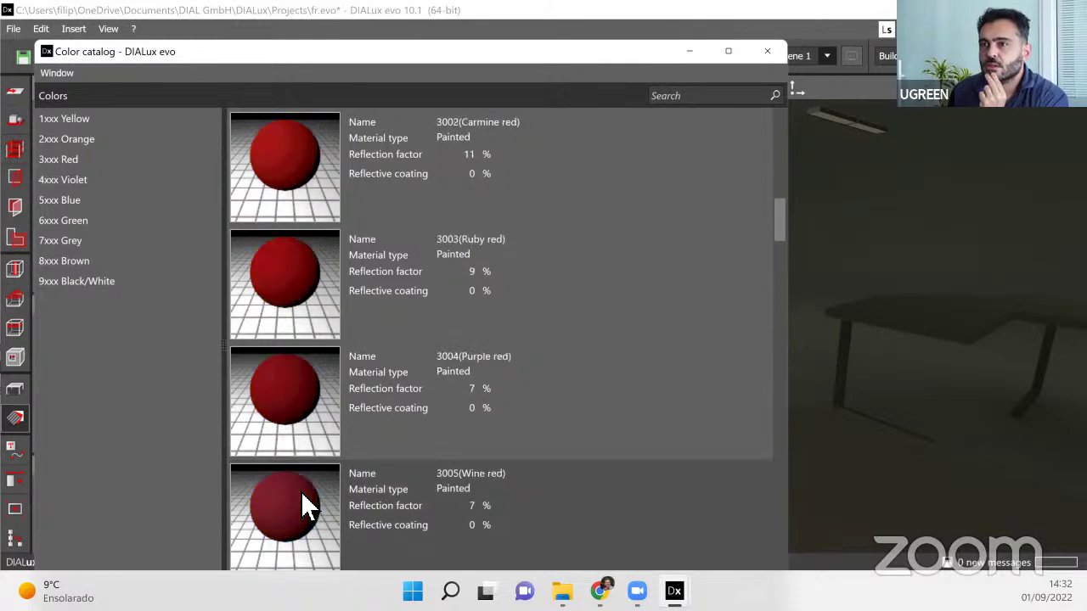
scroll(410, 501, down, 20)
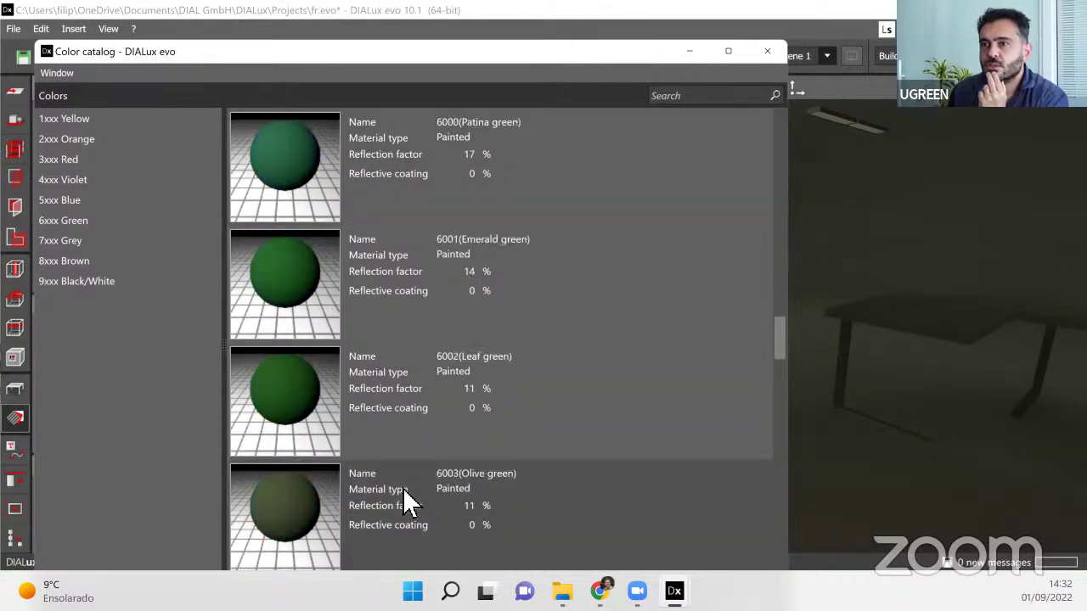
scroll(422, 507, down, 10)
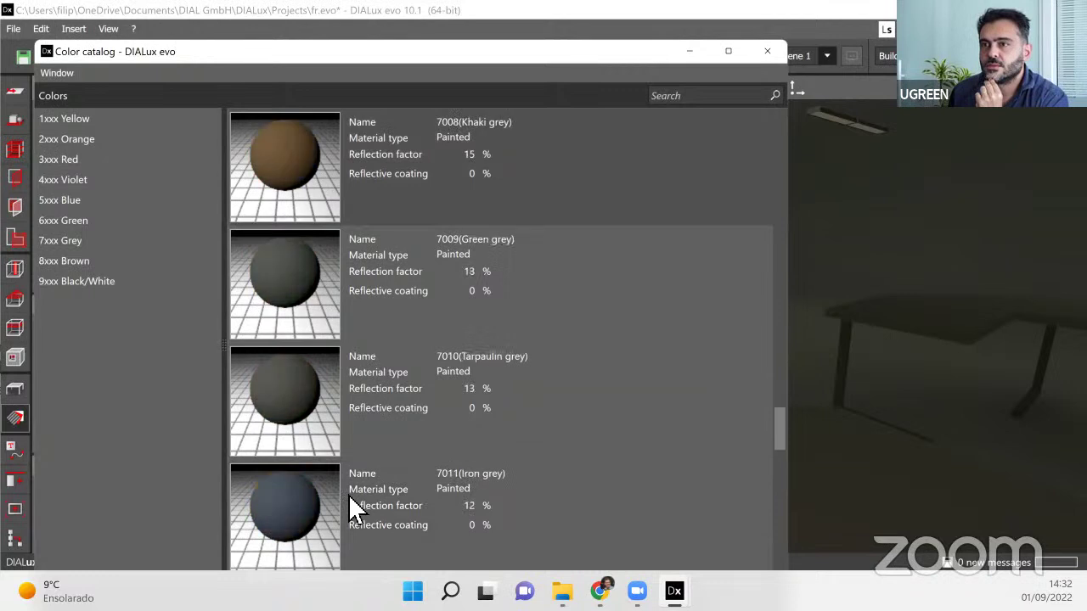
scroll(313, 515, up, 5)
drag(773, 416, 777, 515)
scroll(782, 528, down, 10)
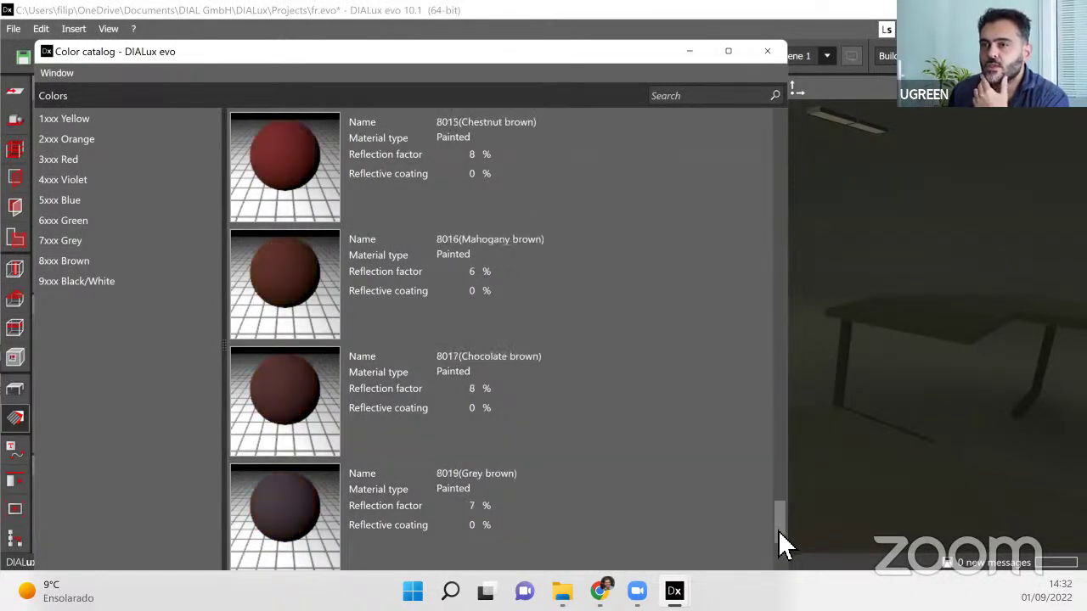
scroll(784, 524, up, 8)
drag(790, 465, 787, 191)
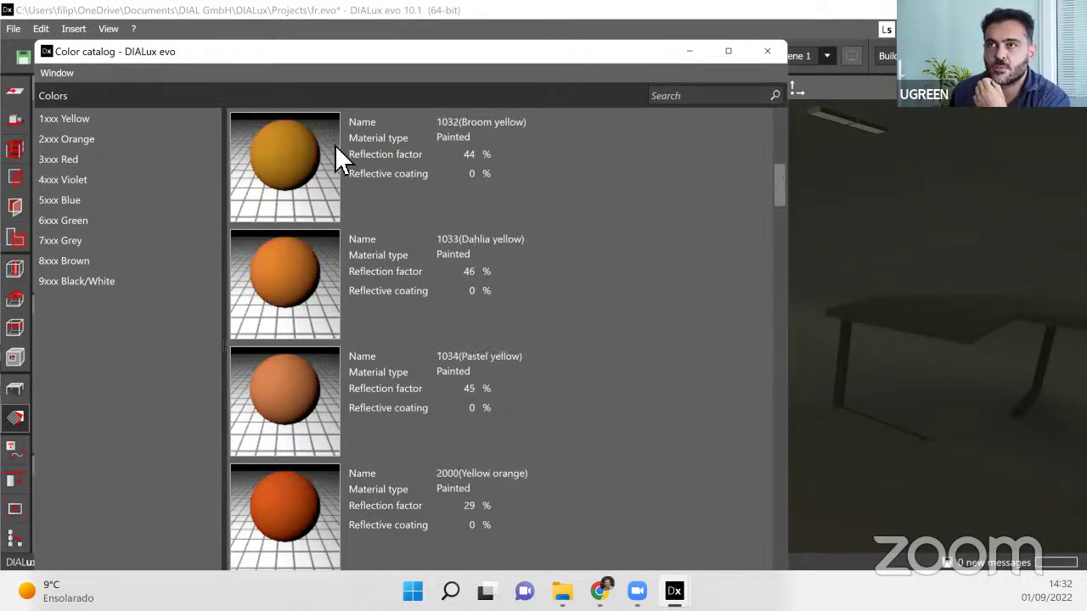
Choose 1032(Broom yellow) and apply it to the room's walls, floor and ceiling.
drag(335, 147, 868, 218)
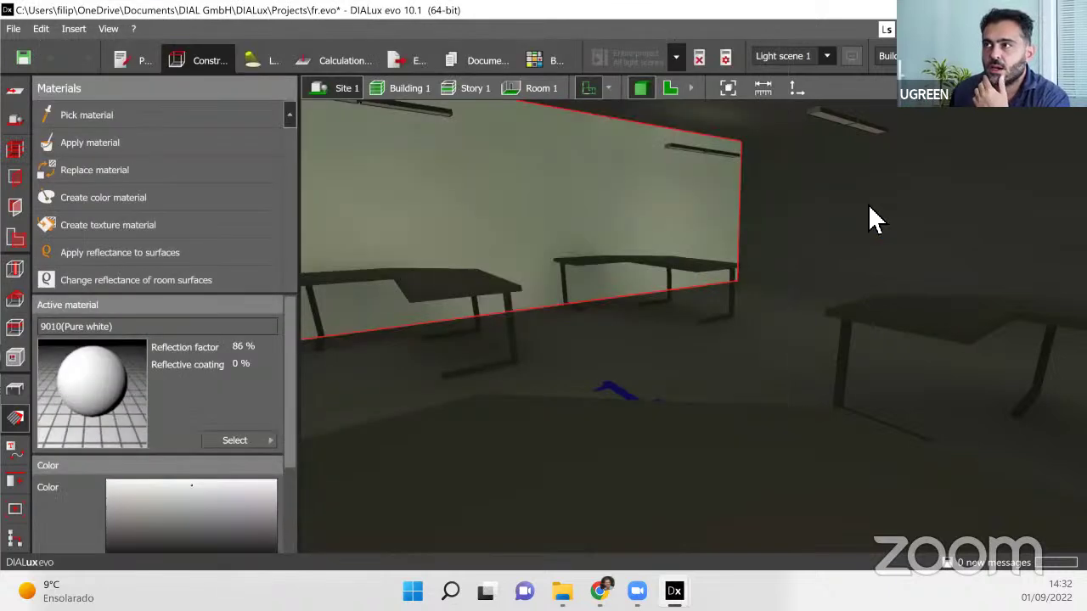
click(528, 321)
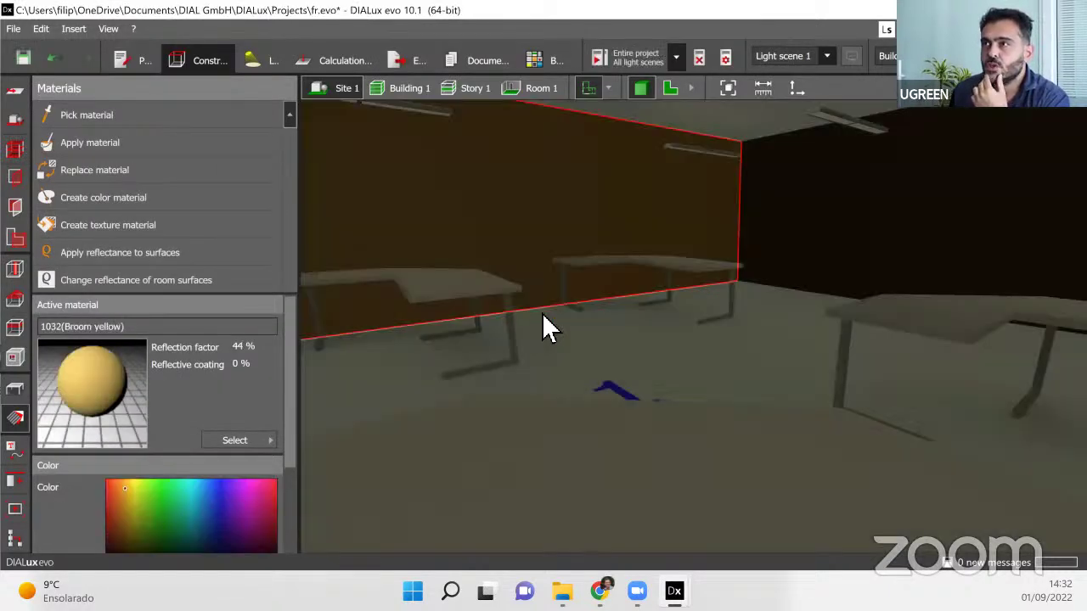
scroll(652, 313, up, 4)
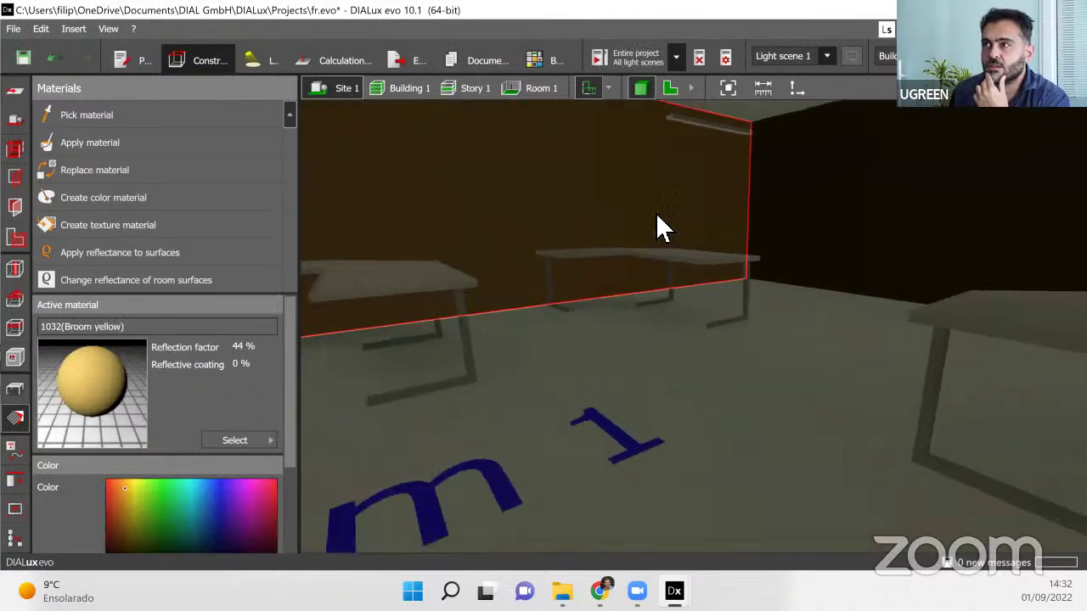
scroll(678, 446, down, 2)
scroll(686, 442, down, 3)
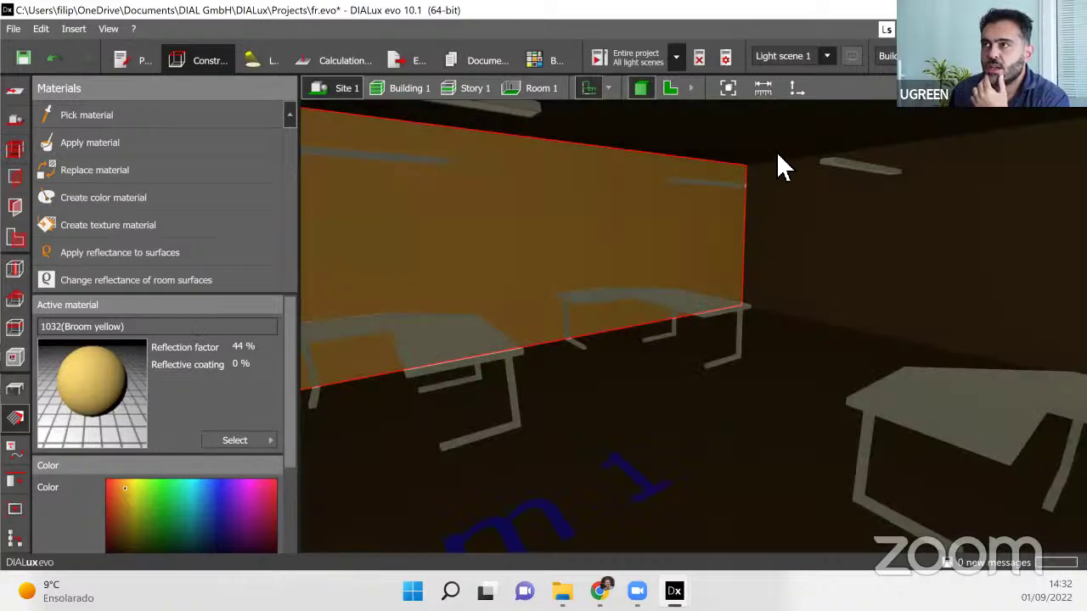
Calculate the entire project for all light scenes with the new surface material.
click(635, 58)
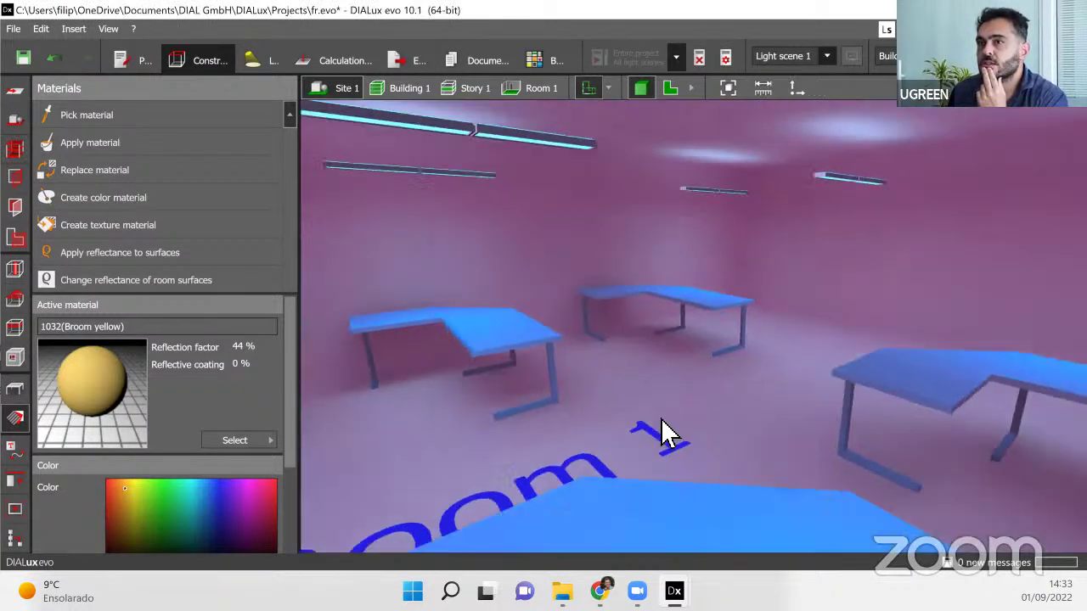
scroll(584, 388, down, 5)
drag(554, 440, 608, 187)
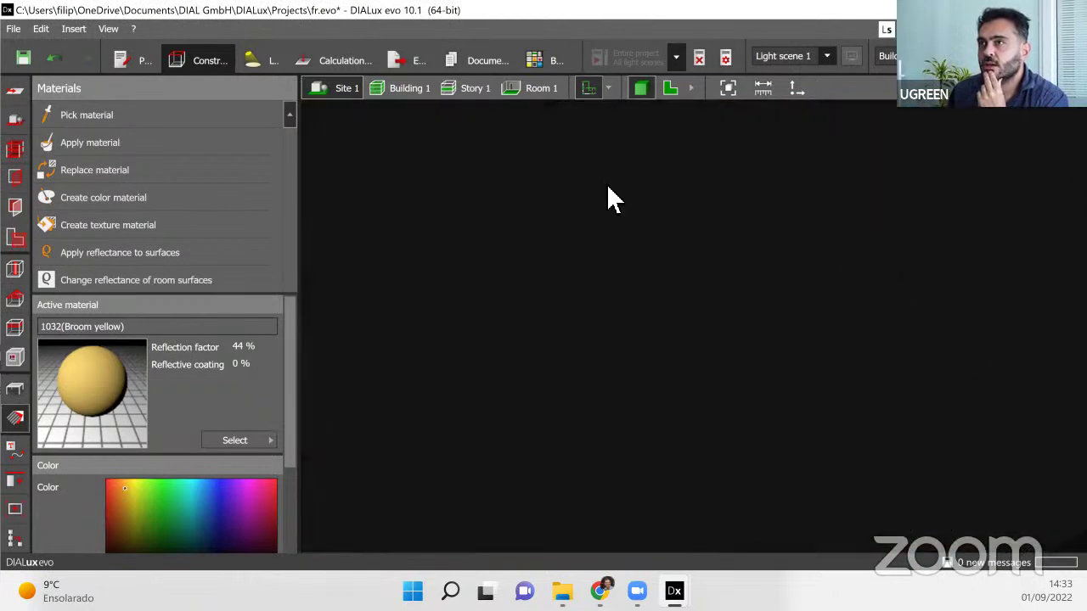
Isolate Room 1 in the 3D view and look at the recalculated room from above.
click(674, 89)
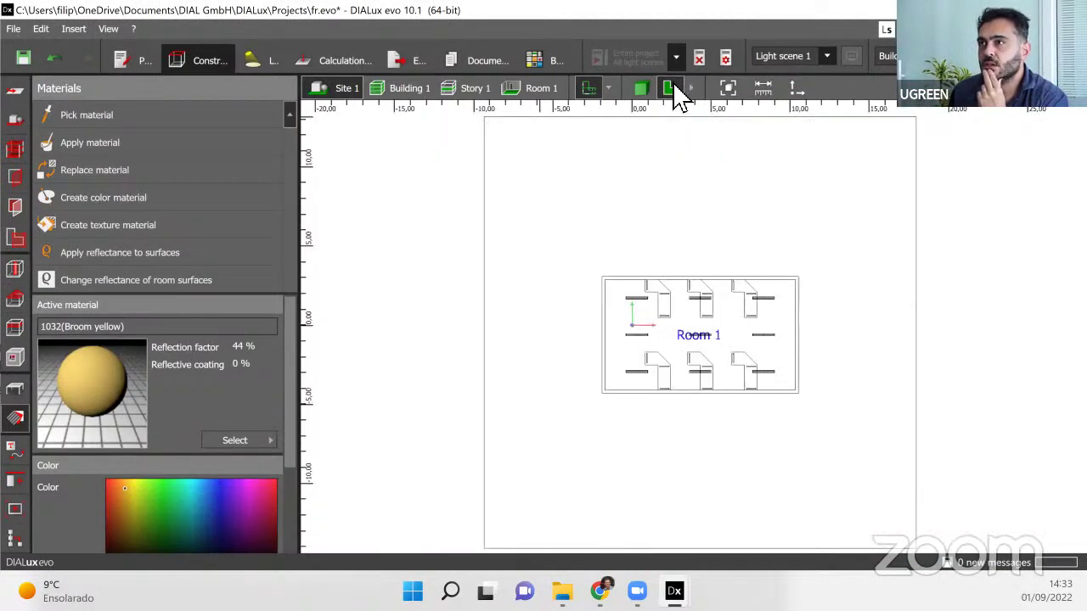
scroll(755, 327, up, 4)
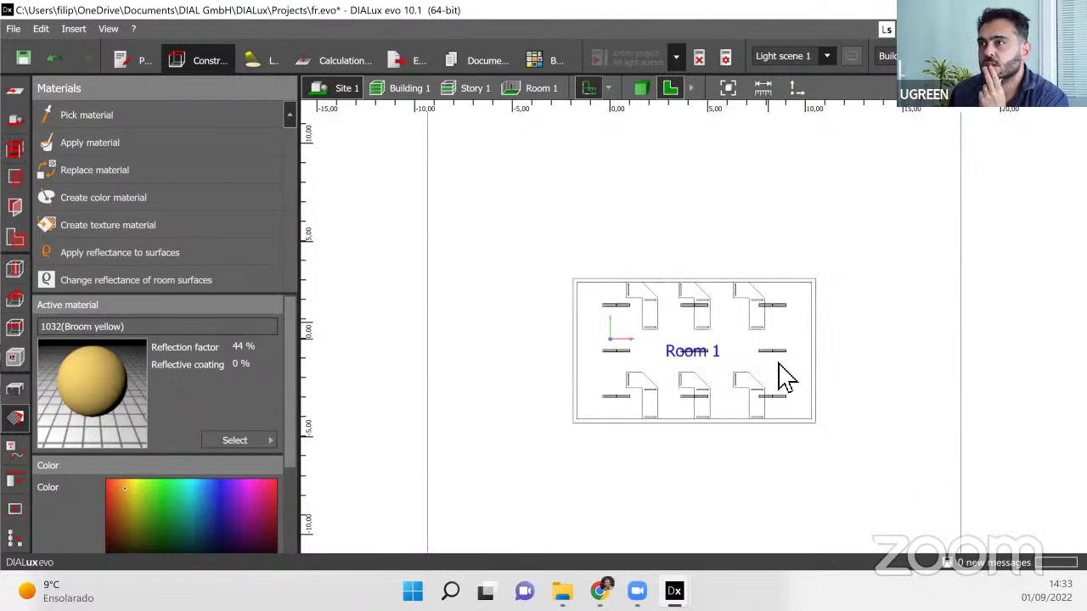
click(645, 88)
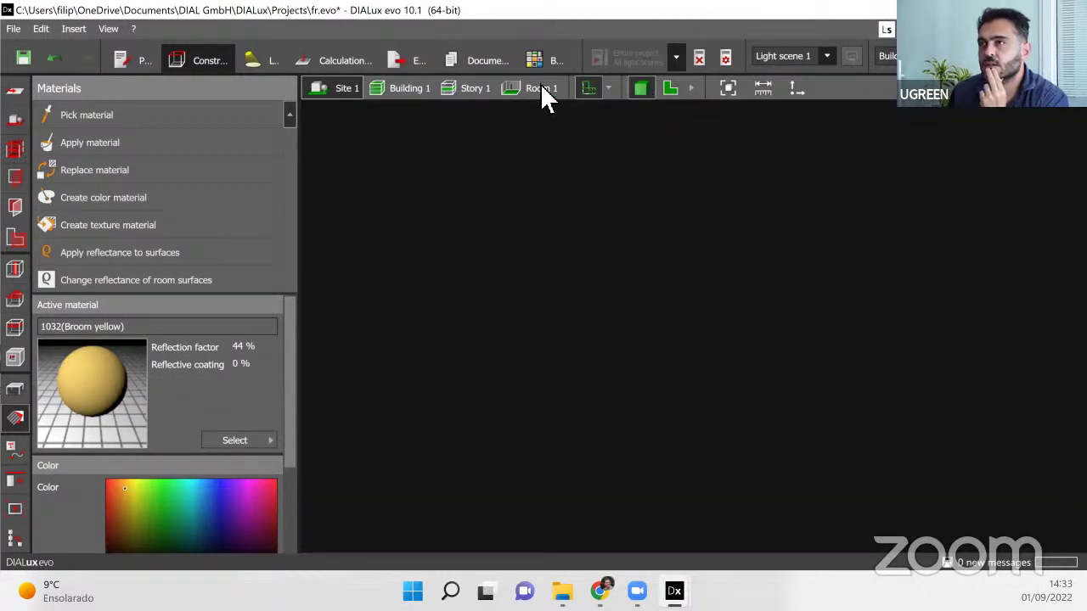
click(609, 88)
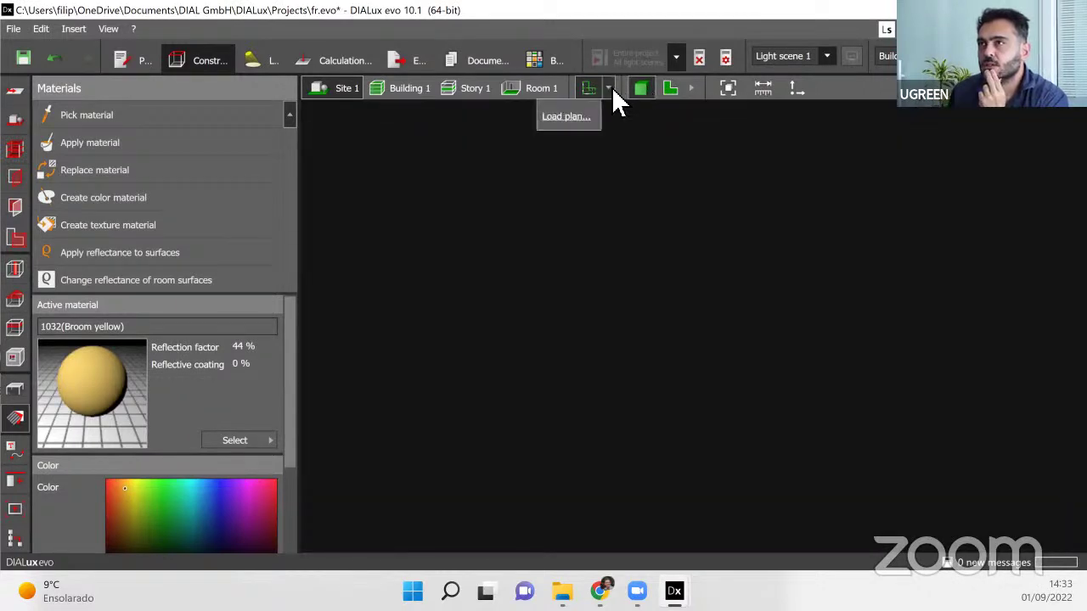
click(412, 89)
click(471, 88)
click(509, 86)
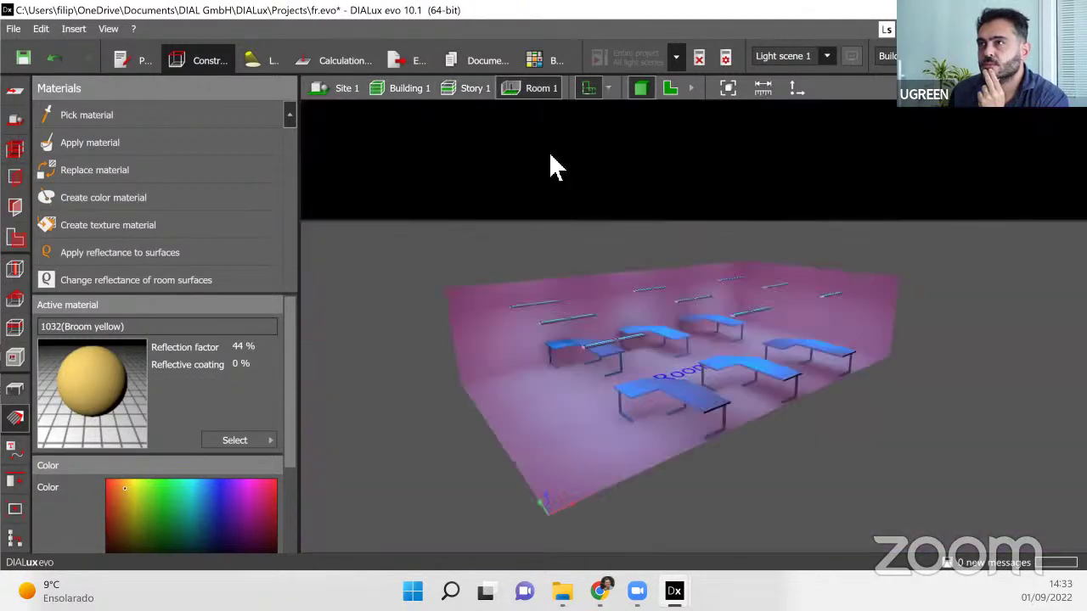
right_drag(620, 345, 781, 255)
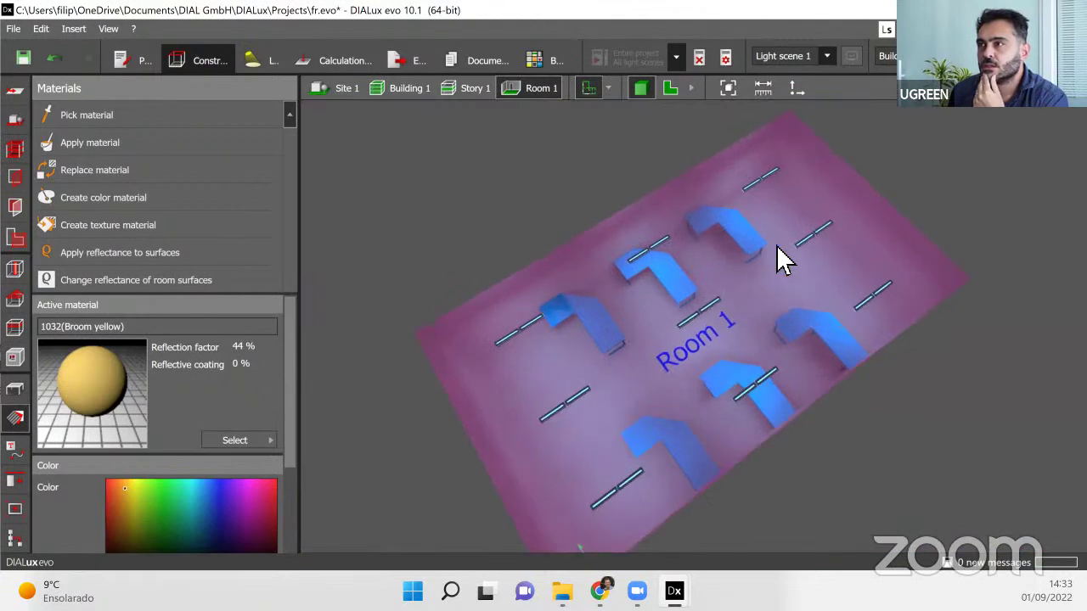
scroll(776, 250, up, 2)
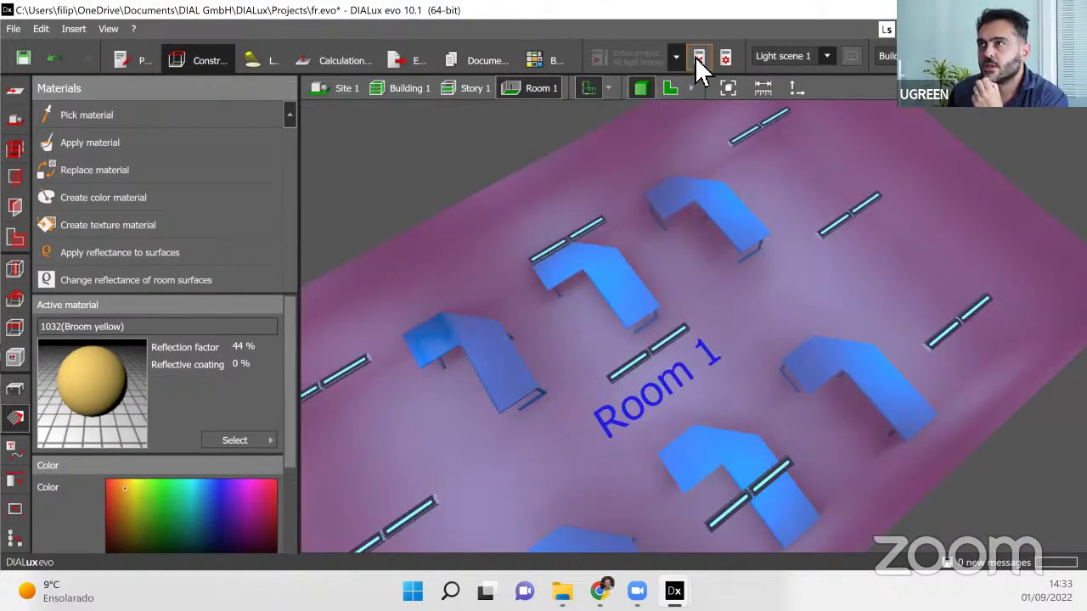
Display the results overview and examine the illuminance contours on Room 1's working plane and walls.
click(698, 60)
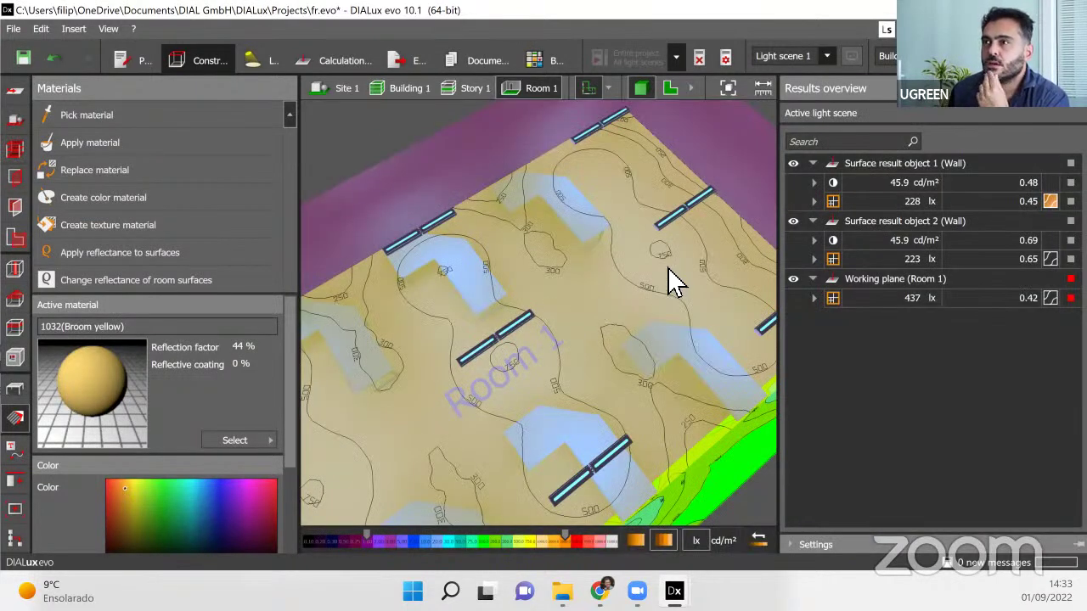
scroll(589, 376, down, 5)
scroll(535, 425, up, 8)
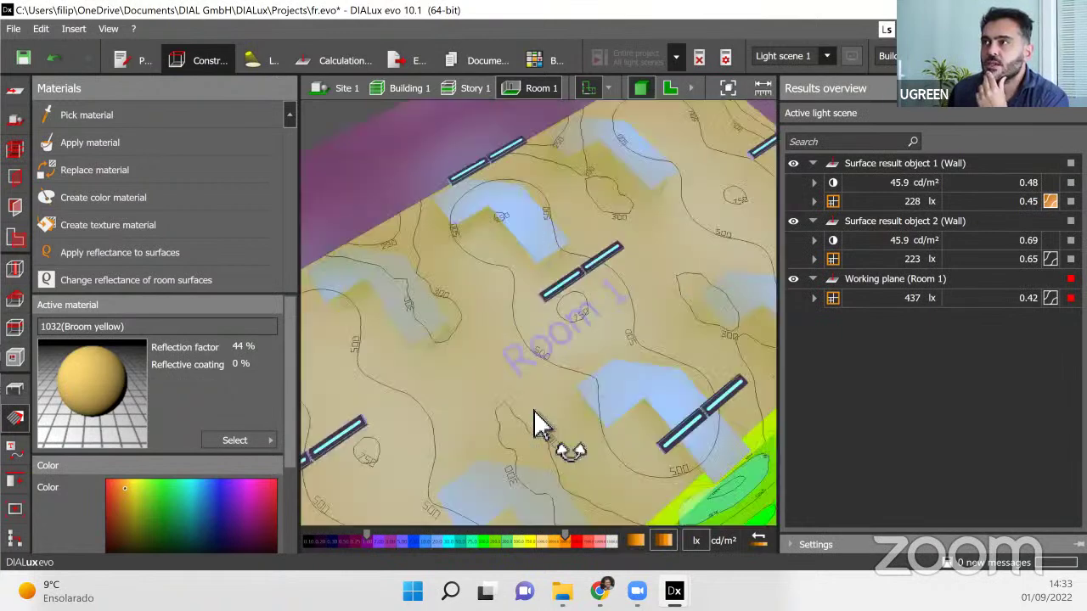
Examine the illuminance contours on Room 1's working plane from above and view the yellow-painted room from inside.
right_drag(534, 412, 485, 448)
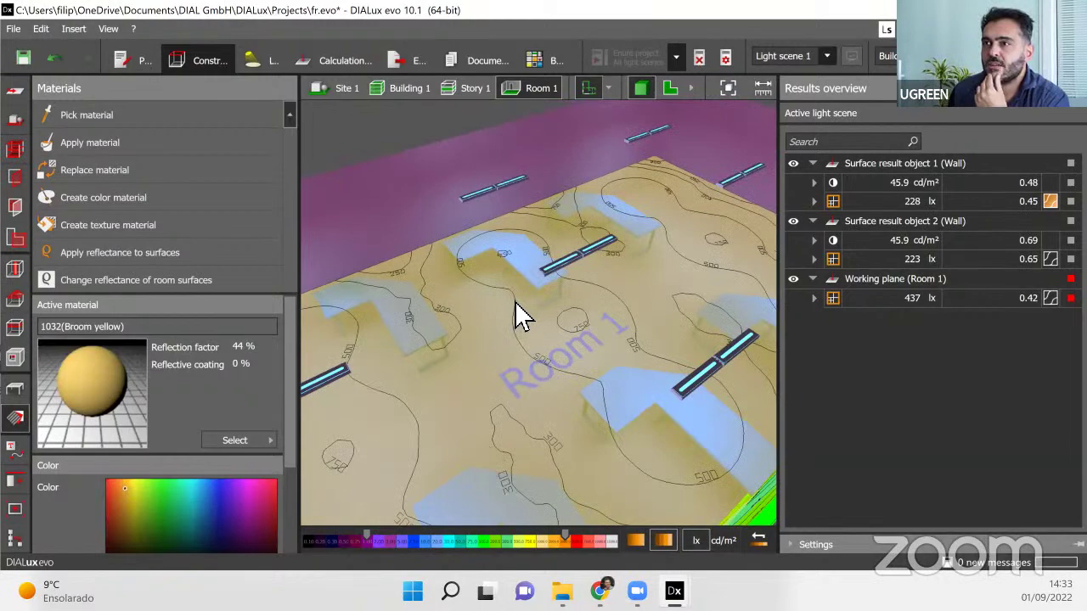
right_drag(514, 301, 524, 343)
scroll(524, 342, down, 2)
scroll(487, 429, down, 2)
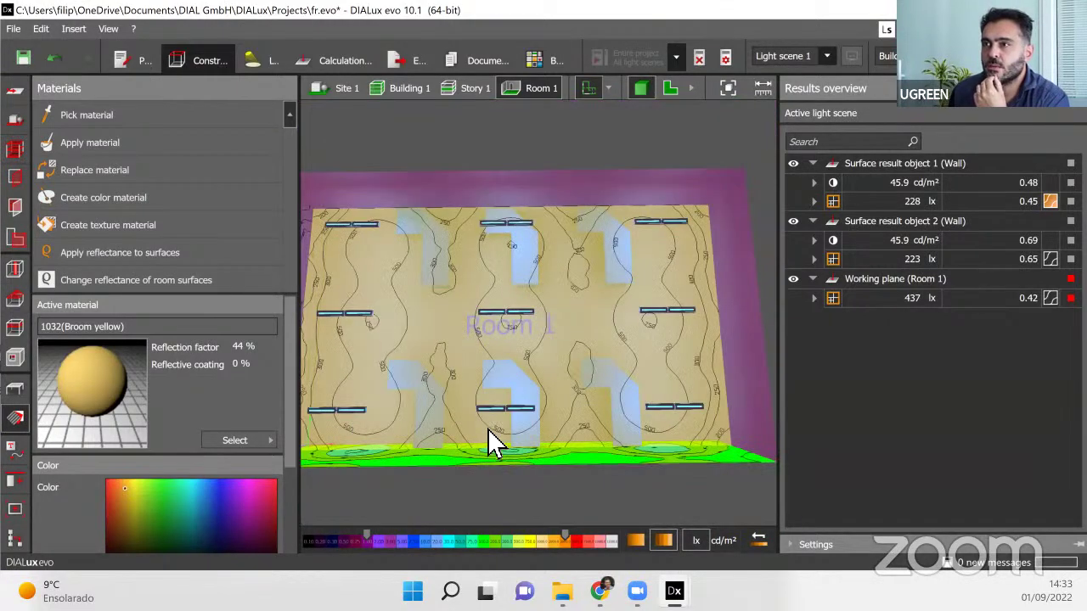
scroll(491, 435, up, 4)
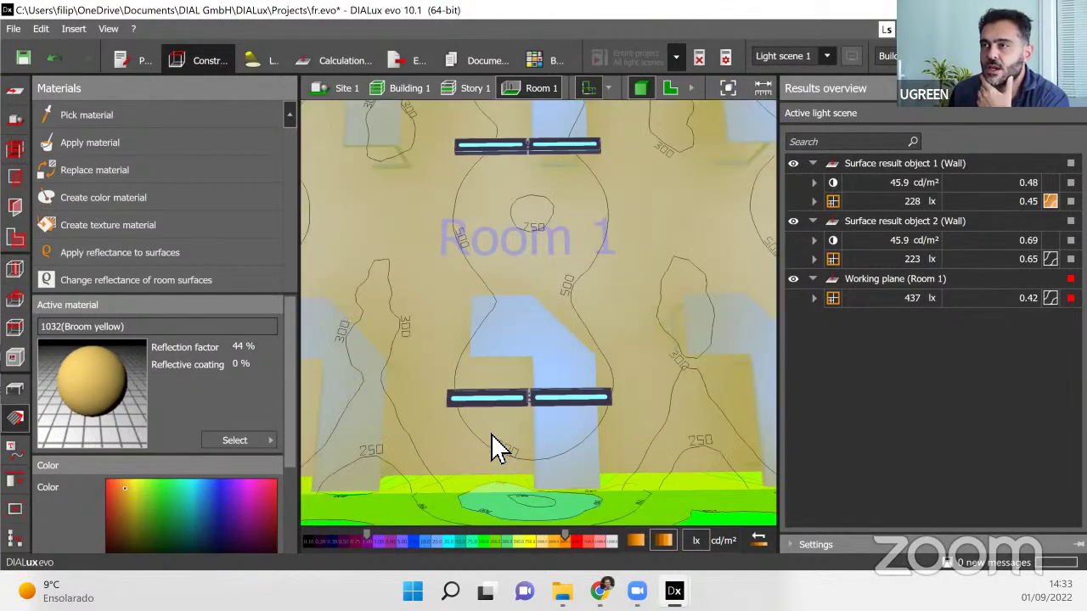
scroll(694, 371, down, 5)
scroll(602, 381, up, 2)
scroll(605, 381, down, 1)
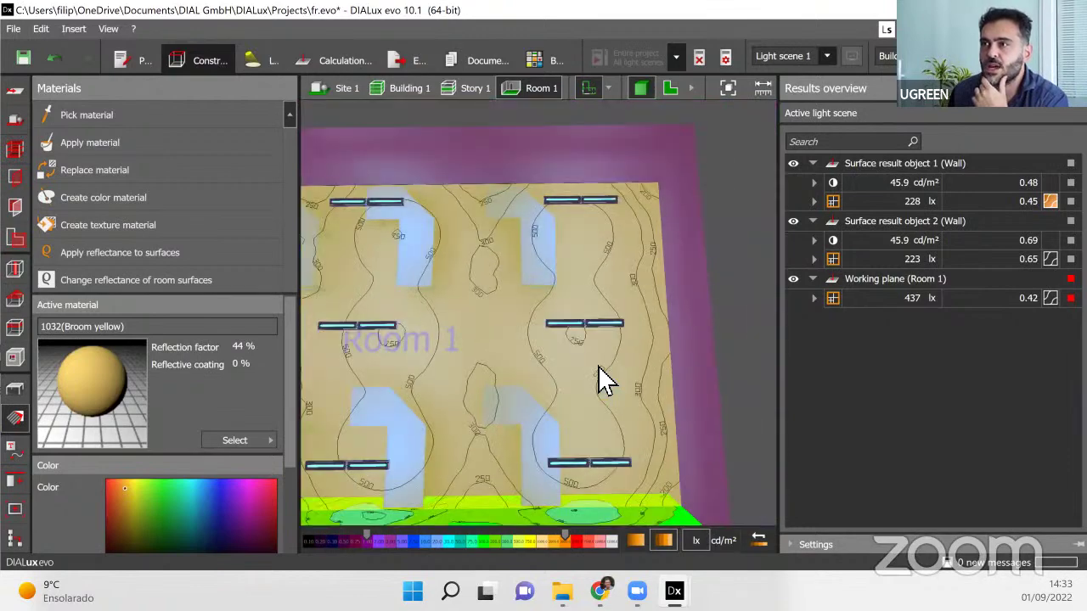
scroll(381, 405, down, 2)
scroll(478, 381, up, 5)
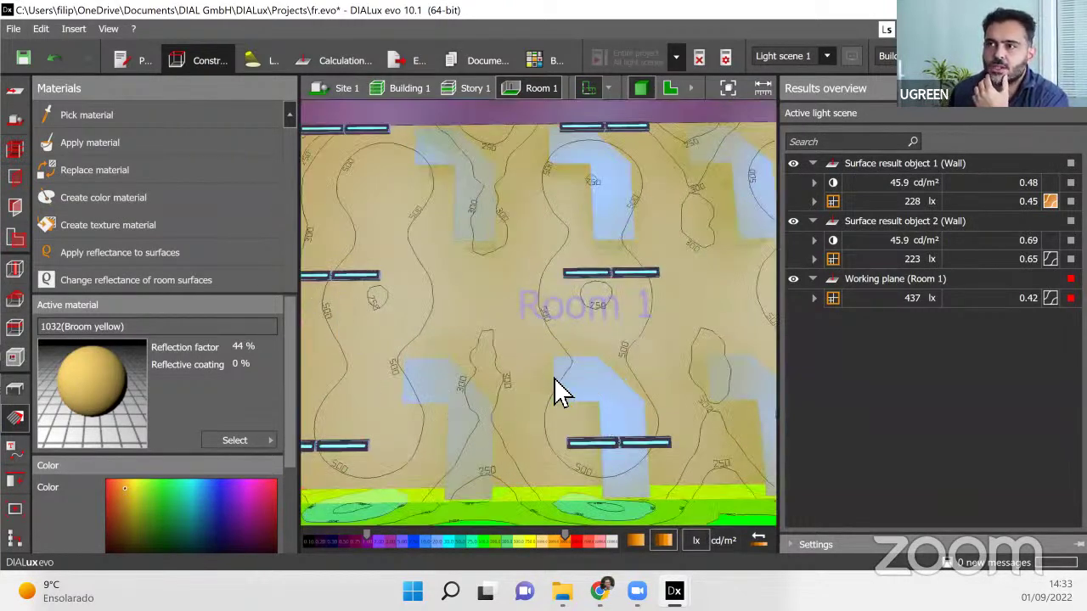
scroll(572, 356, down, 3)
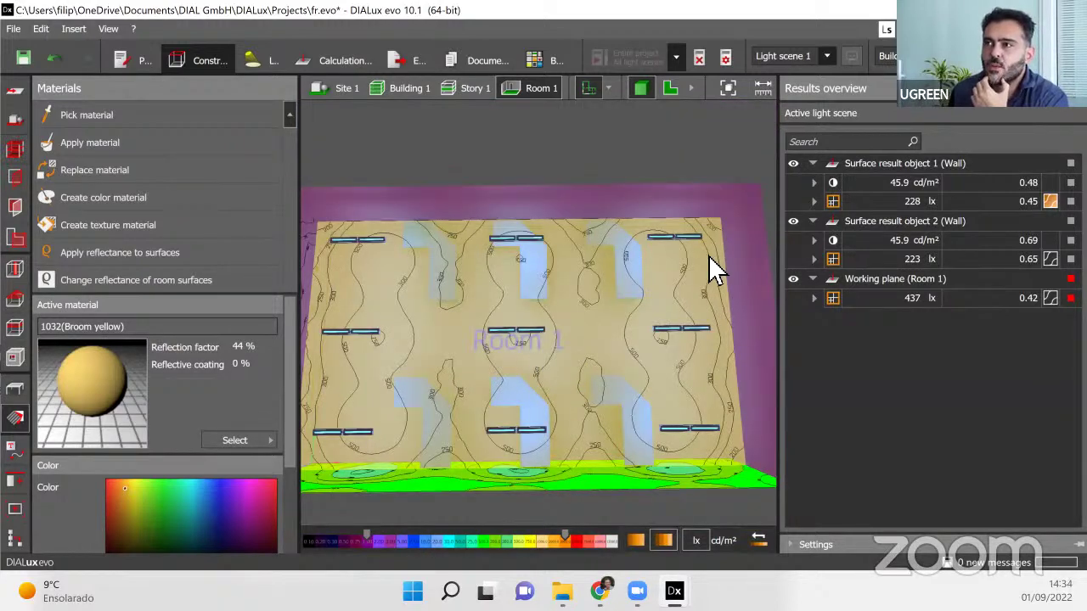
scroll(636, 271, up, 3)
scroll(498, 381, down, 2)
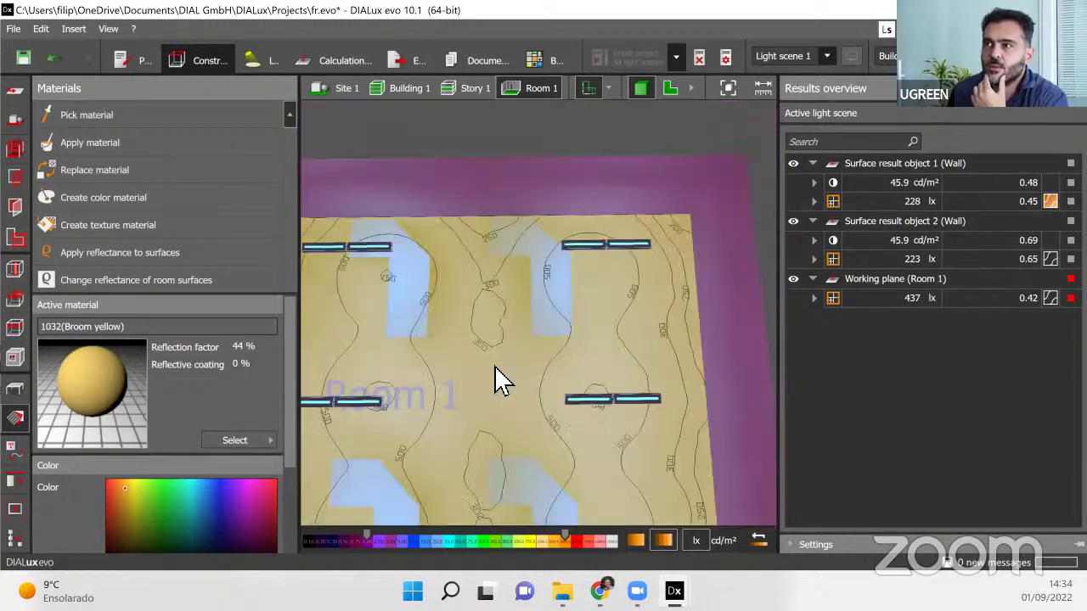
scroll(597, 339, up, 1)
drag(598, 329, 580, 210)
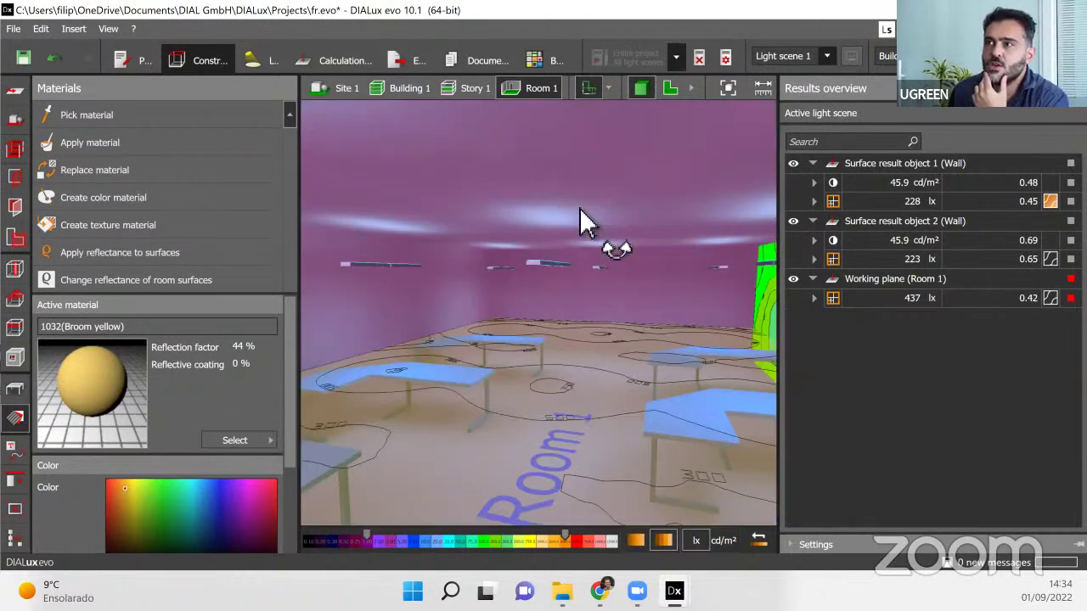
drag(580, 329, 319, 386)
Open the color catalog for the active material and search it for "white".
click(231, 441)
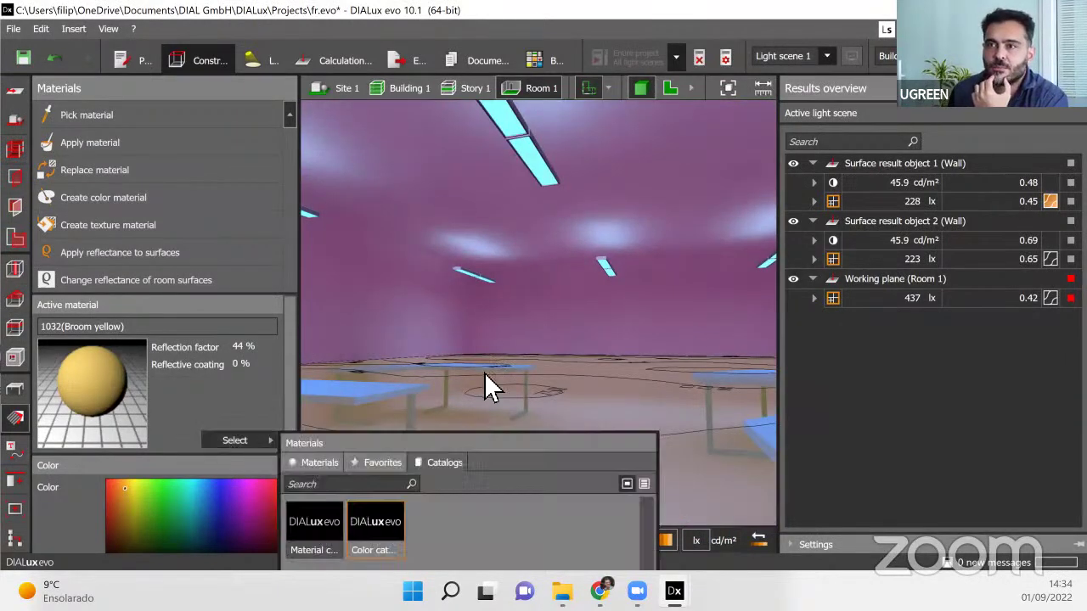
click(379, 533)
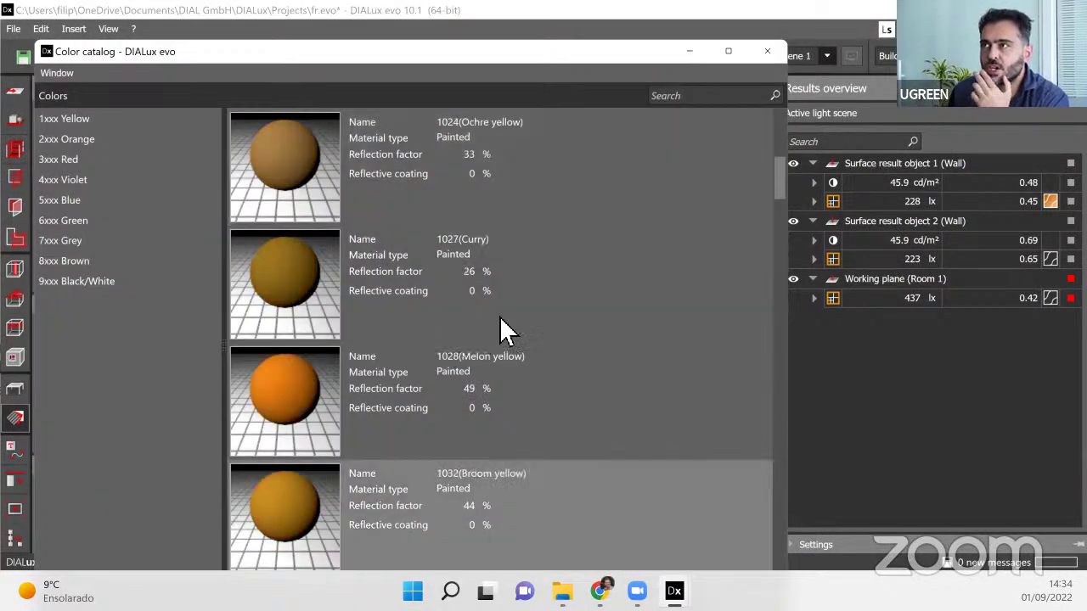
scroll(507, 318, up, 7)
scroll(519, 334, down, 3)
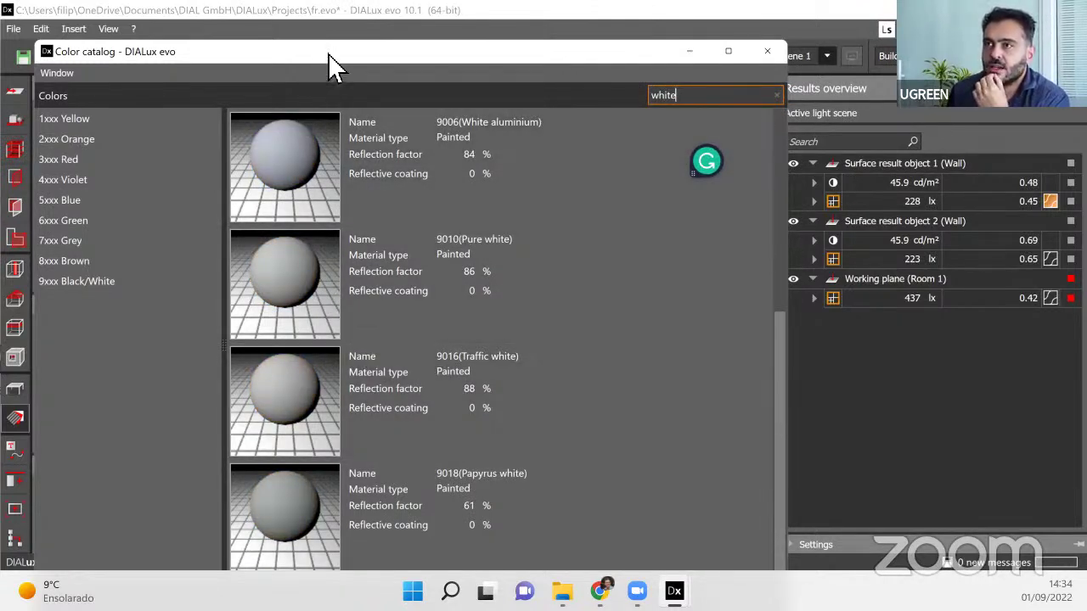
Apply 9010(Pure white) from the color catalog to Room 1's walls, ceiling and floor, accepting that existing results become invalid.
drag(329, 55, 843, 95)
drag(871, 274, 378, 302)
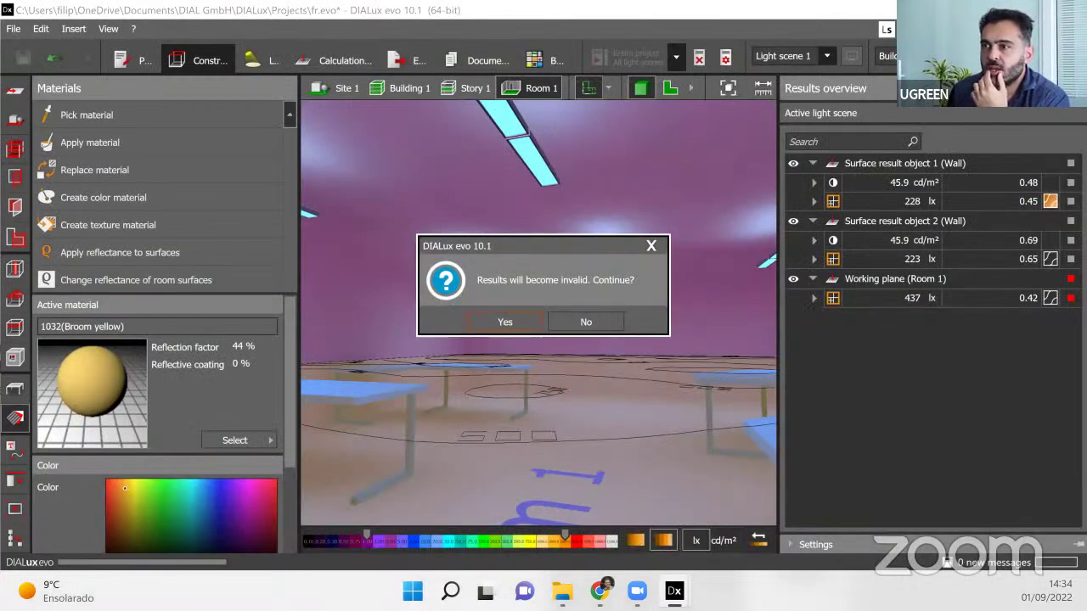
key(Return)
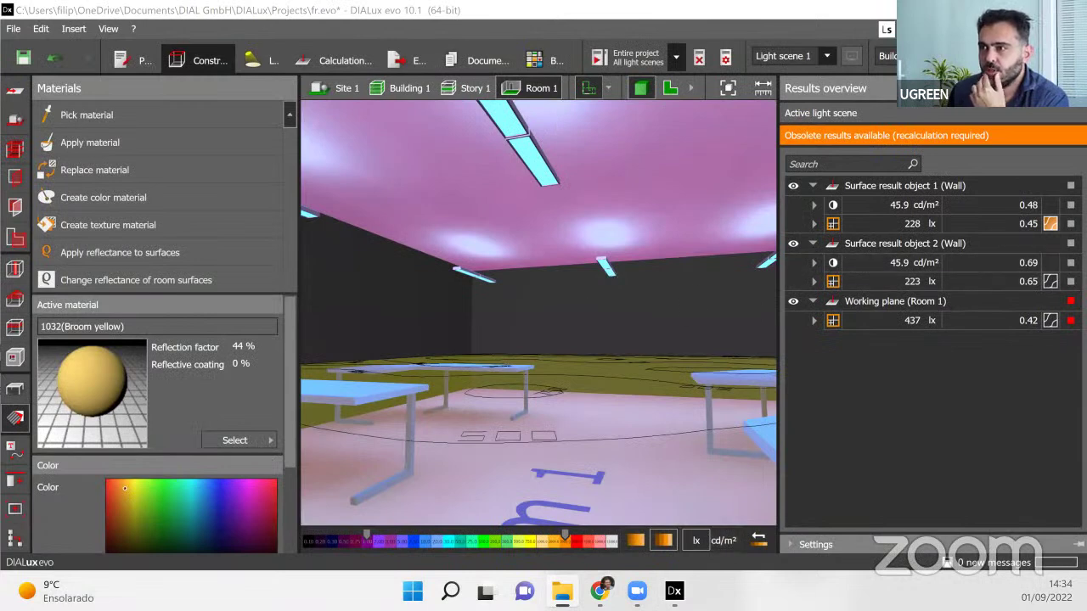
mouse_move(674, 591)
click(774, 517)
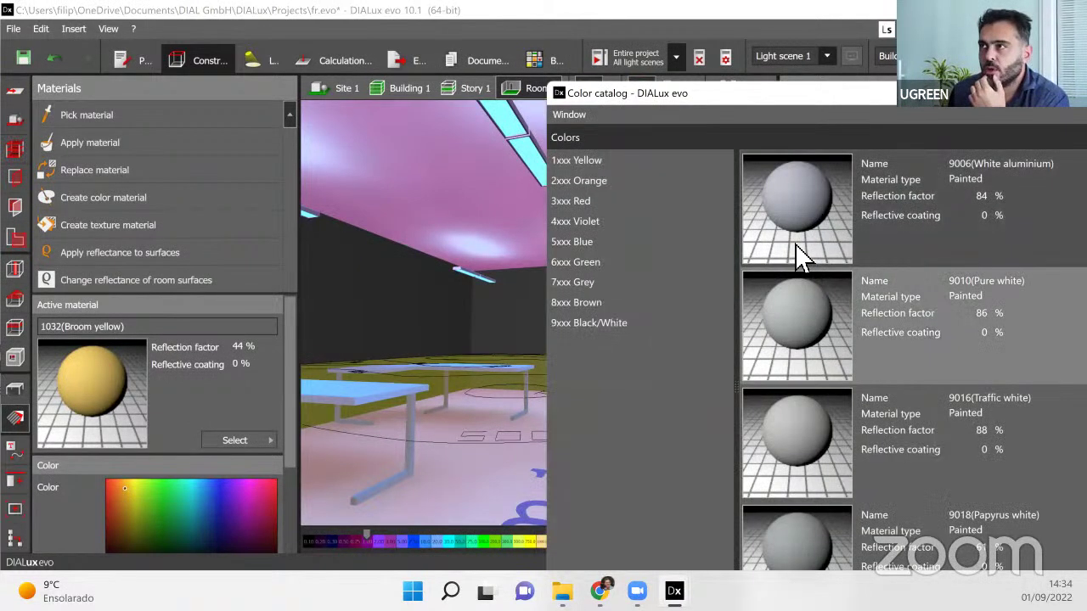
drag(792, 304, 393, 189)
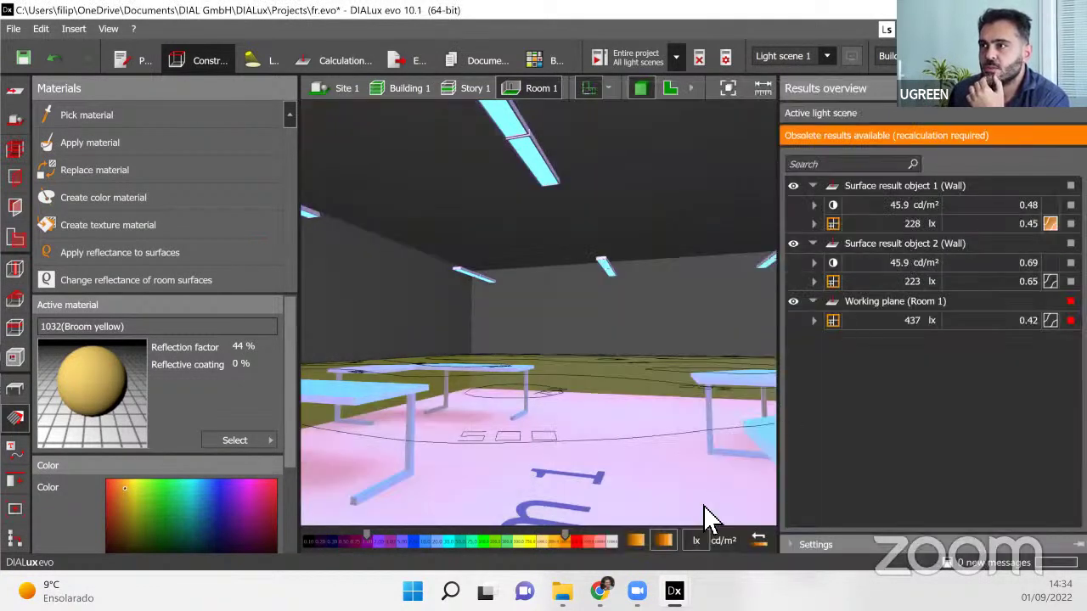
mouse_move(675, 591)
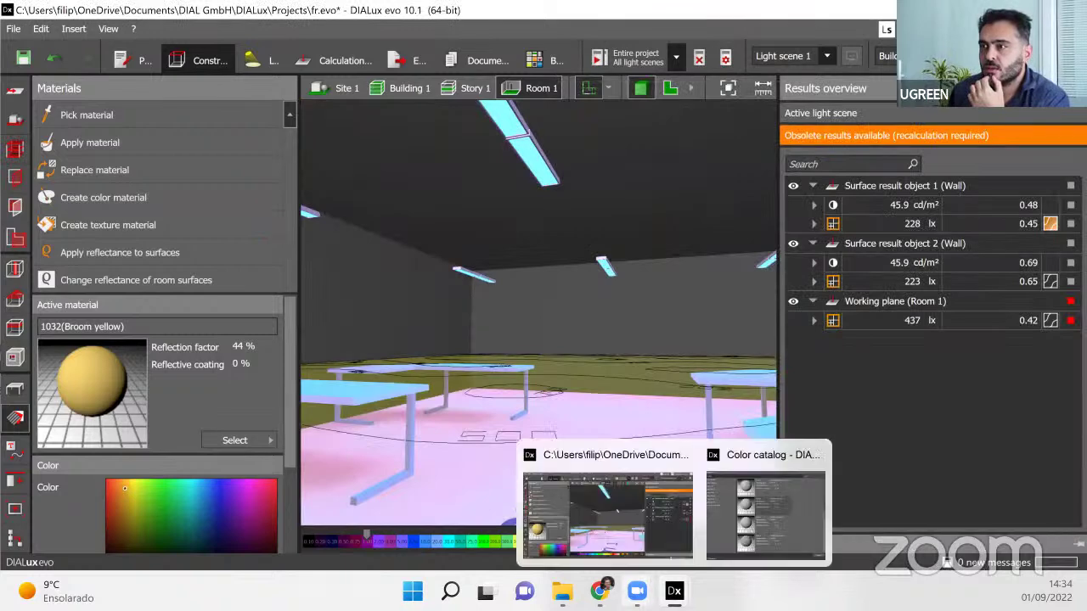
click(754, 517)
drag(822, 319, 485, 476)
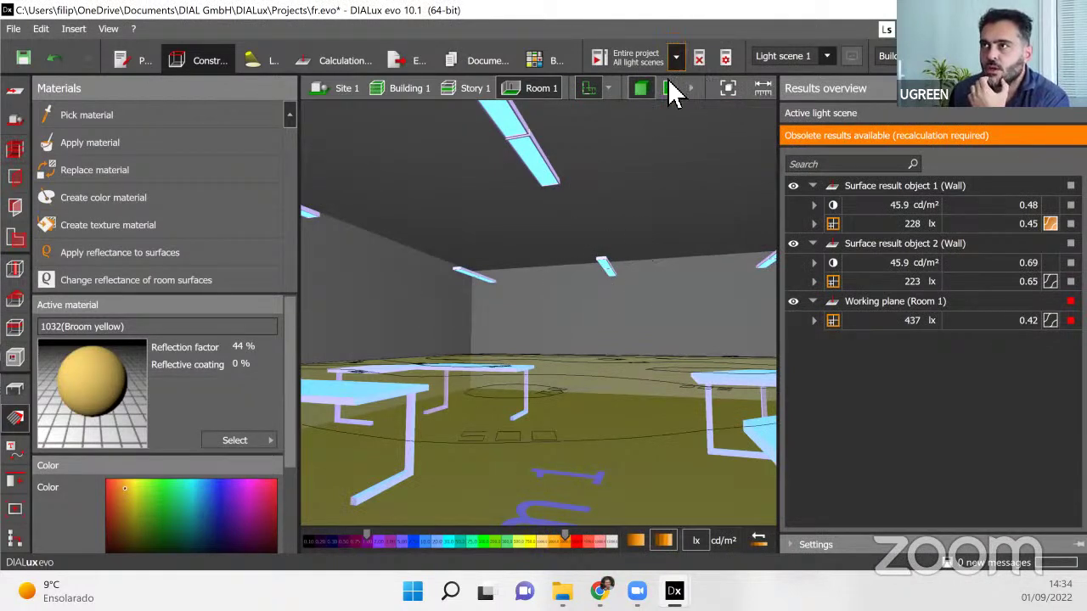
Calculate the entire project for all light scenes and inspect the working plane contours of the white room from above.
click(622, 67)
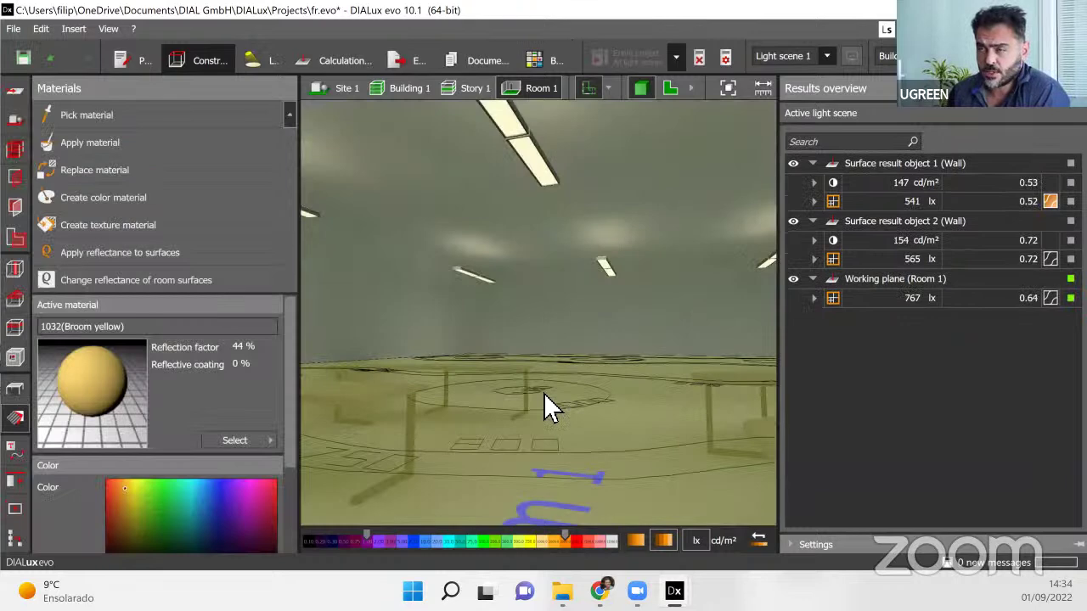
scroll(568, 386, down, 2)
right_drag(647, 345, 614, 230)
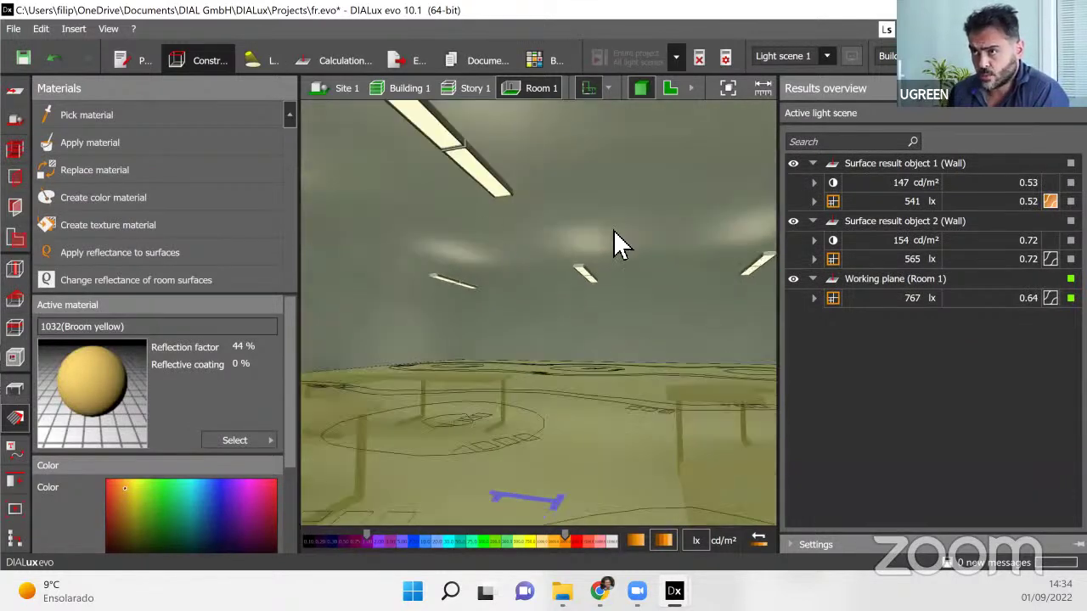
right_drag(589, 289, 511, 427)
scroll(517, 438, up, 5)
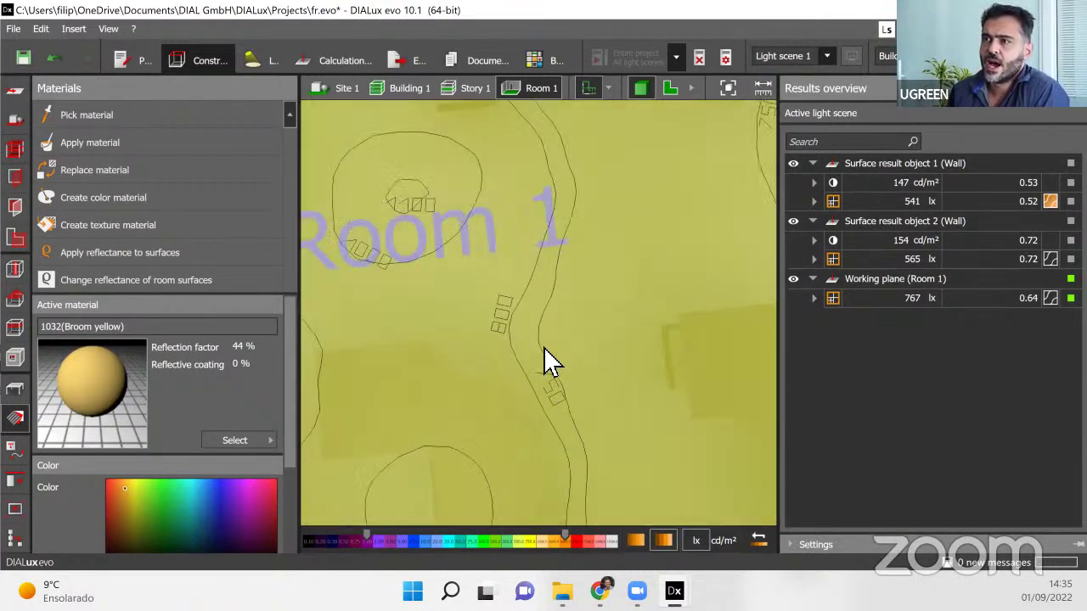
scroll(590, 303, down, 4)
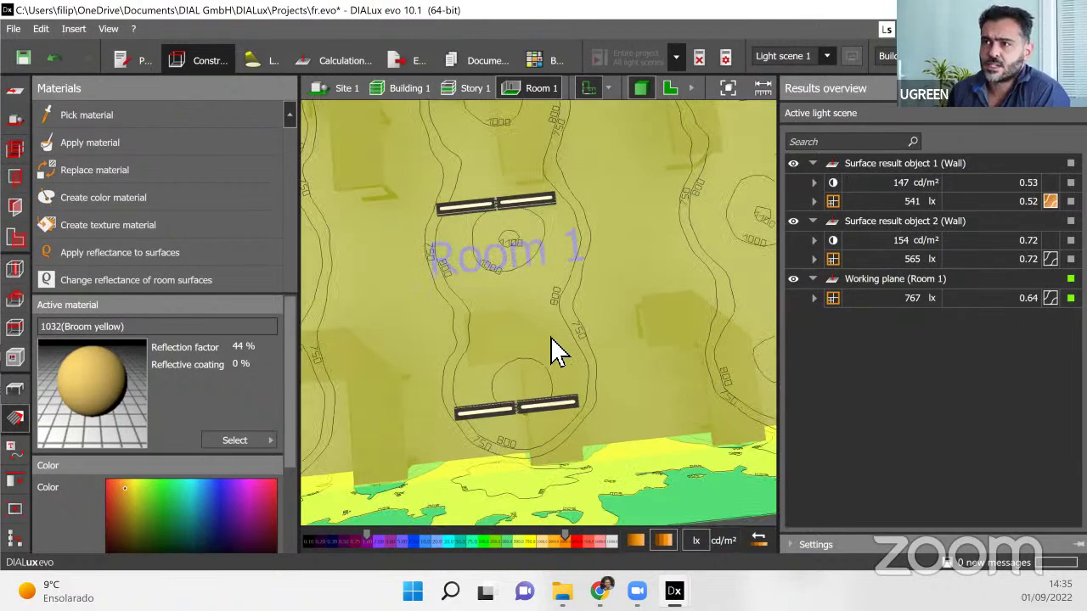
scroll(551, 342, up, 3)
scroll(631, 272, down, 2)
scroll(556, 314, up, 2)
scroll(501, 408, down, 6)
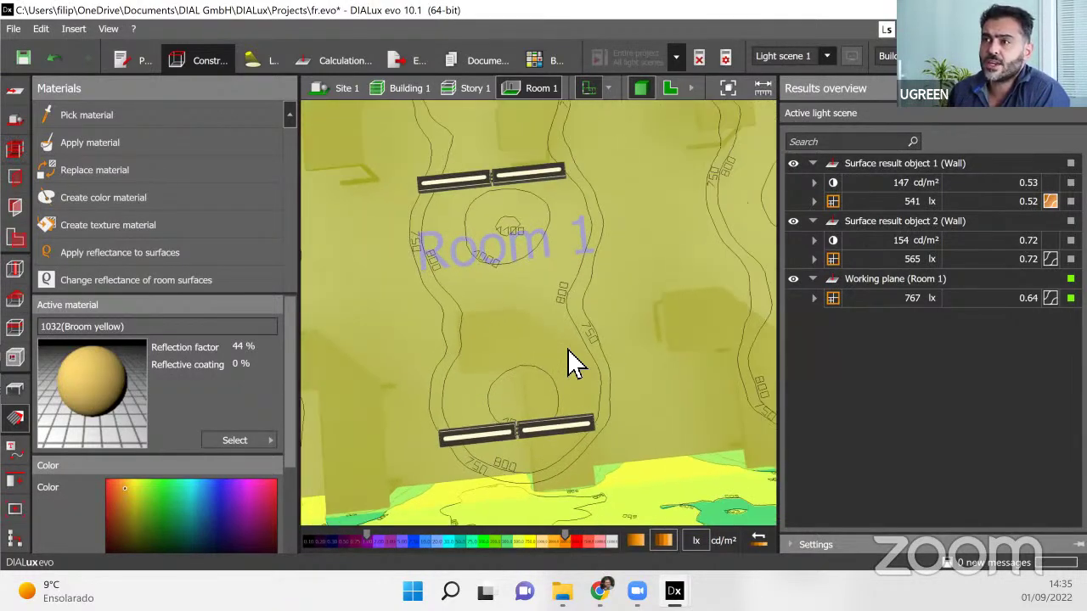
right_drag(501, 236, 348, 131)
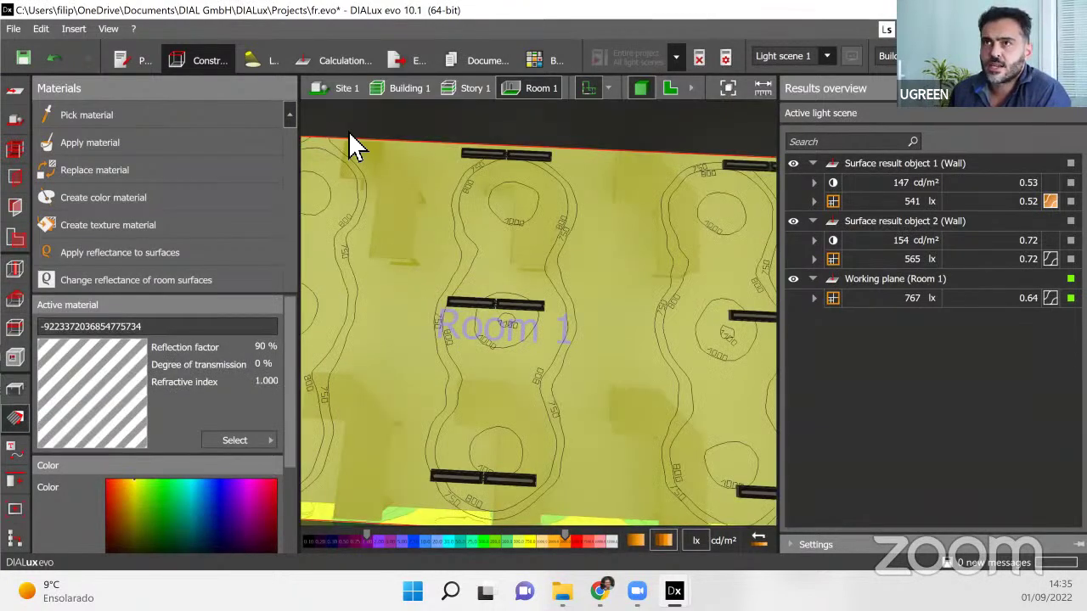
Set the number of luminaires along X to 2 in Room 1's ceiling luminaire arrangement, accepting that the results become invalid.
click(344, 61)
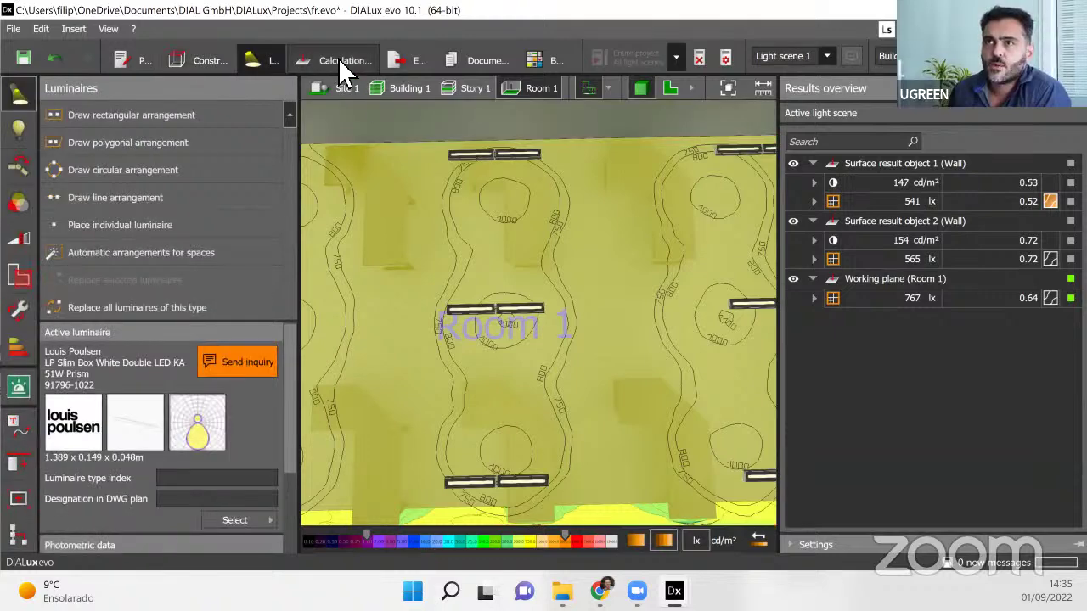
click(506, 152)
double_click(497, 156)
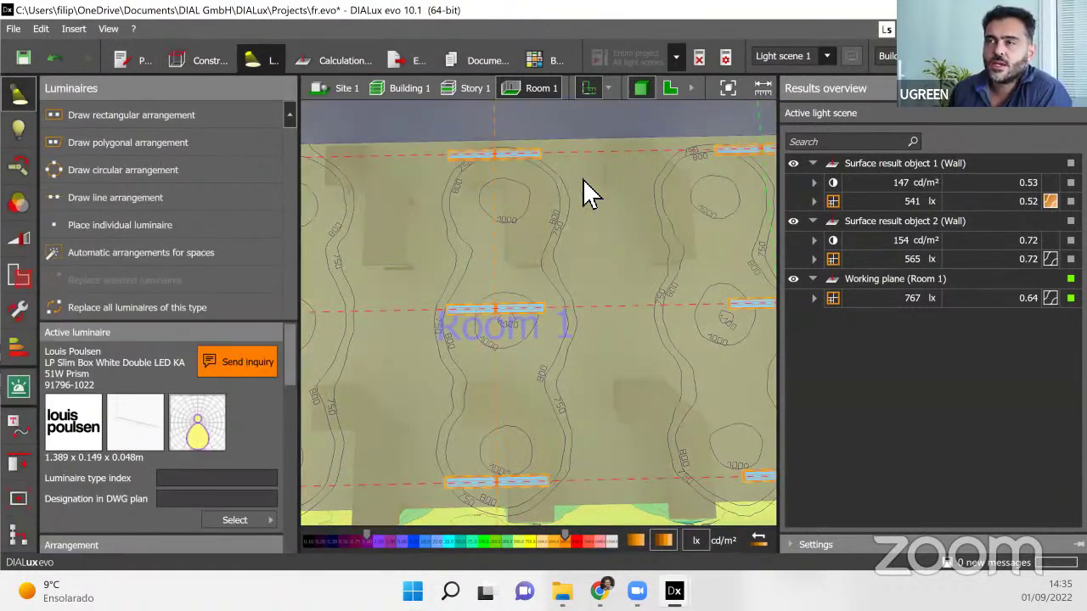
click(397, 358)
scroll(648, 178, down, 5)
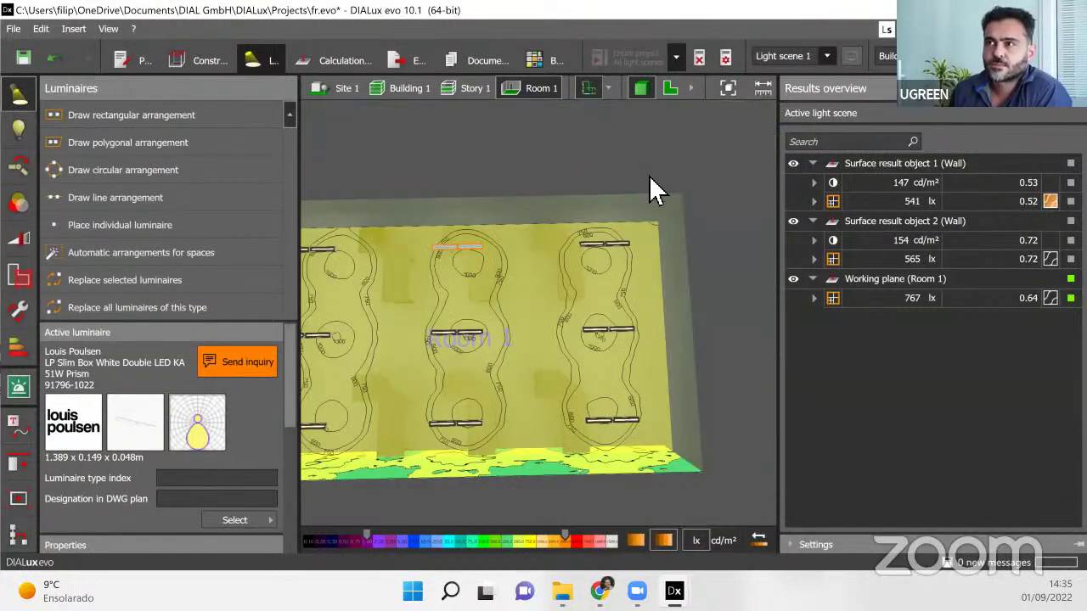
double_click(599, 242)
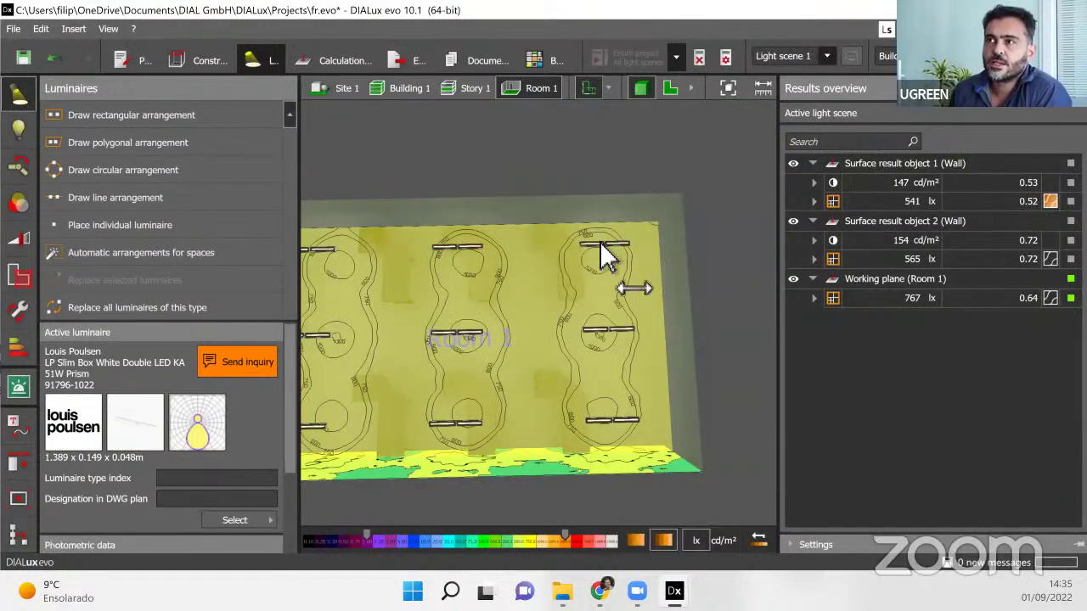
scroll(205, 447, down, 4)
scroll(212, 448, down, 3)
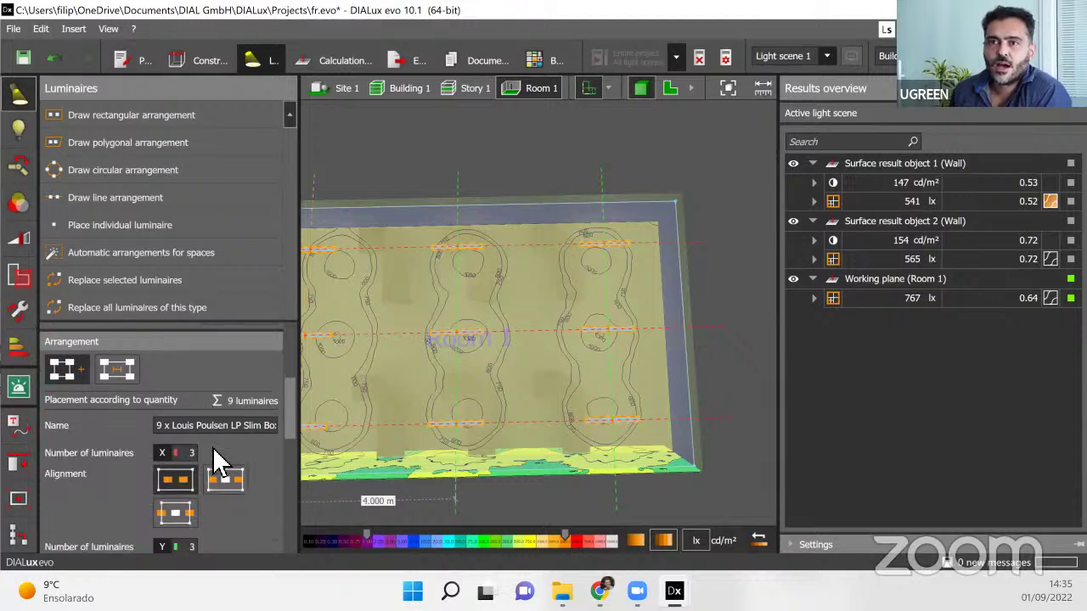
scroll(197, 384, down, 2)
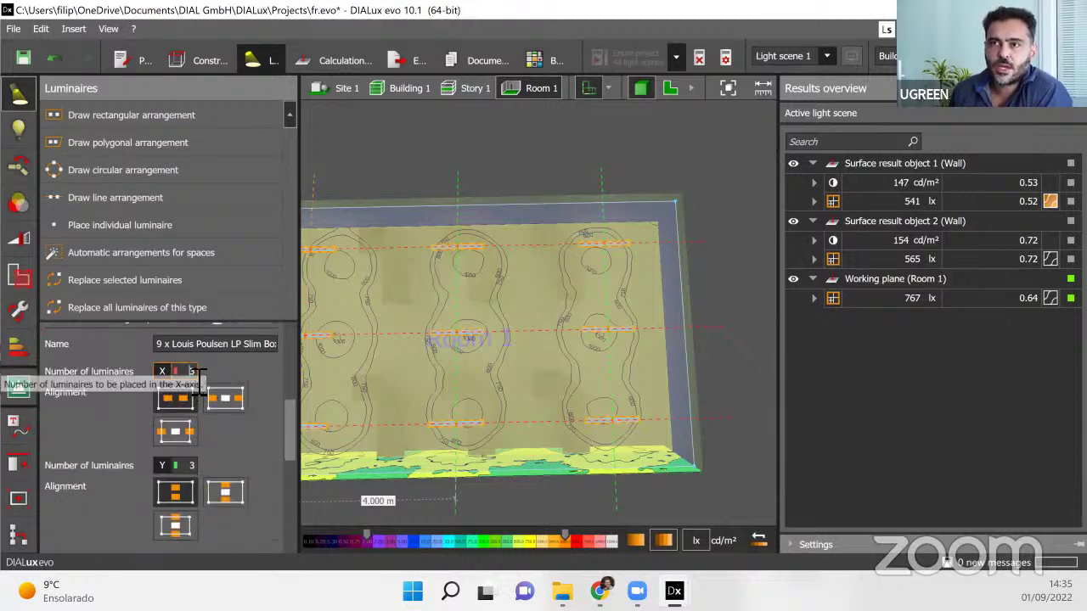
key(Return)
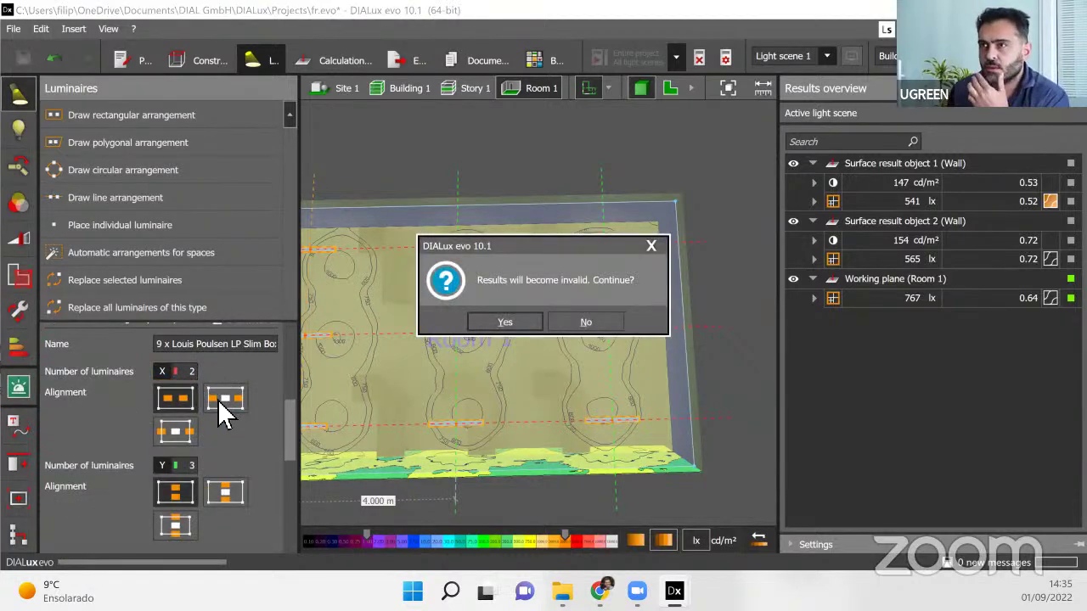
click(512, 326)
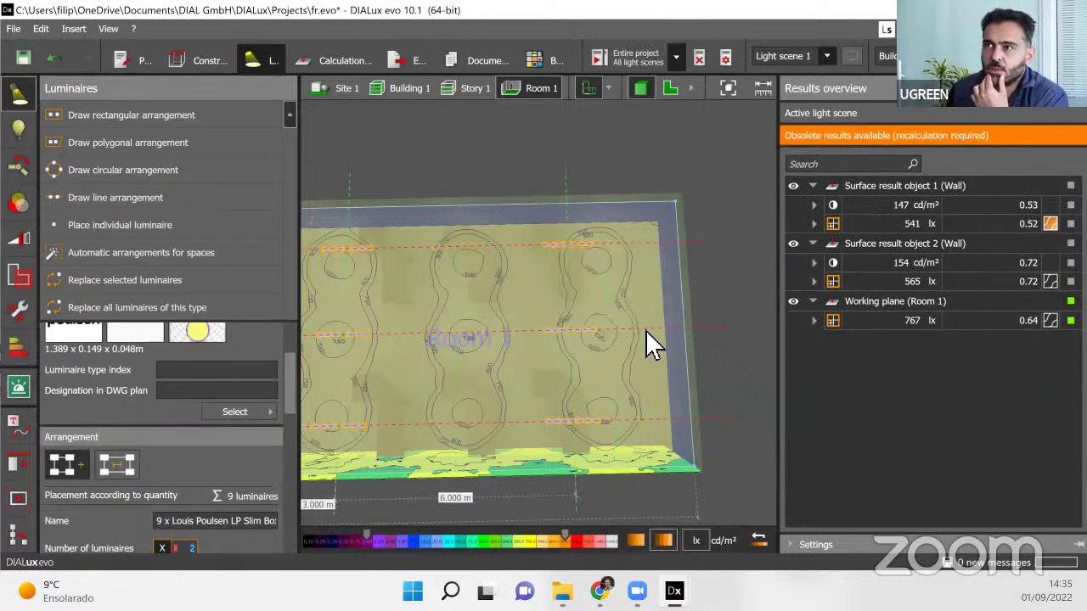
Start calculating the entire project for all light scenes and cancel the calculation.
click(603, 61)
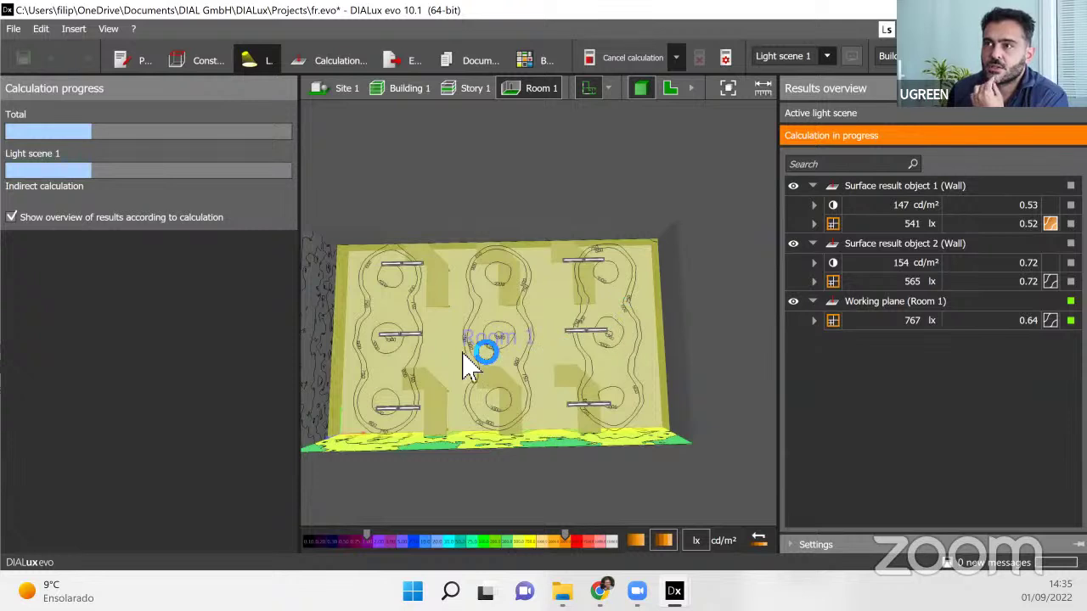
click(632, 60)
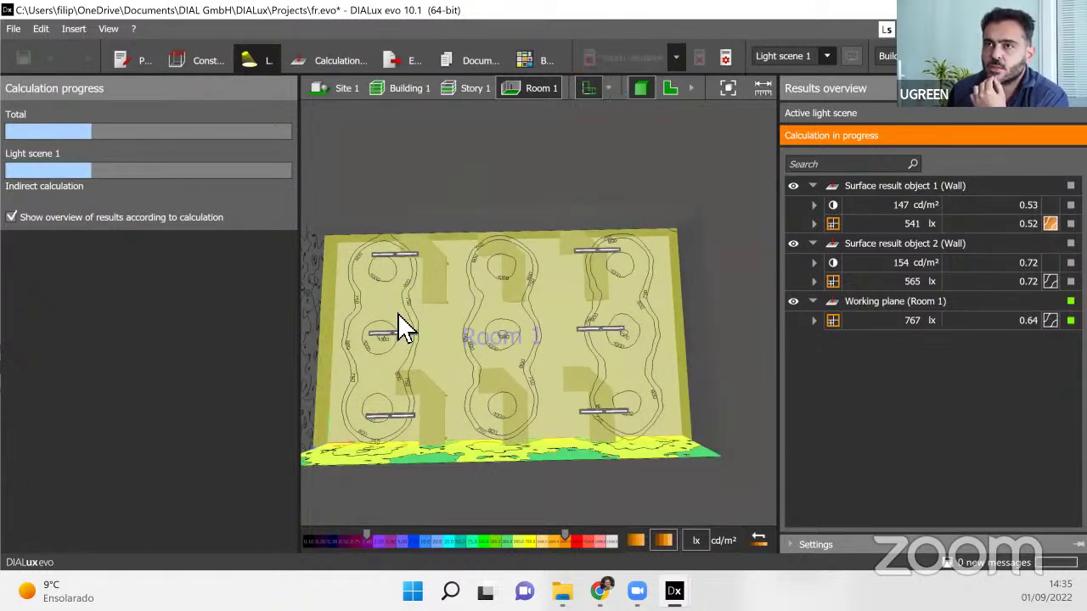
Set the number of luminaires along Y to 2 in Room 1's ceiling luminaire arrangement.
scroll(259, 430, down, 3)
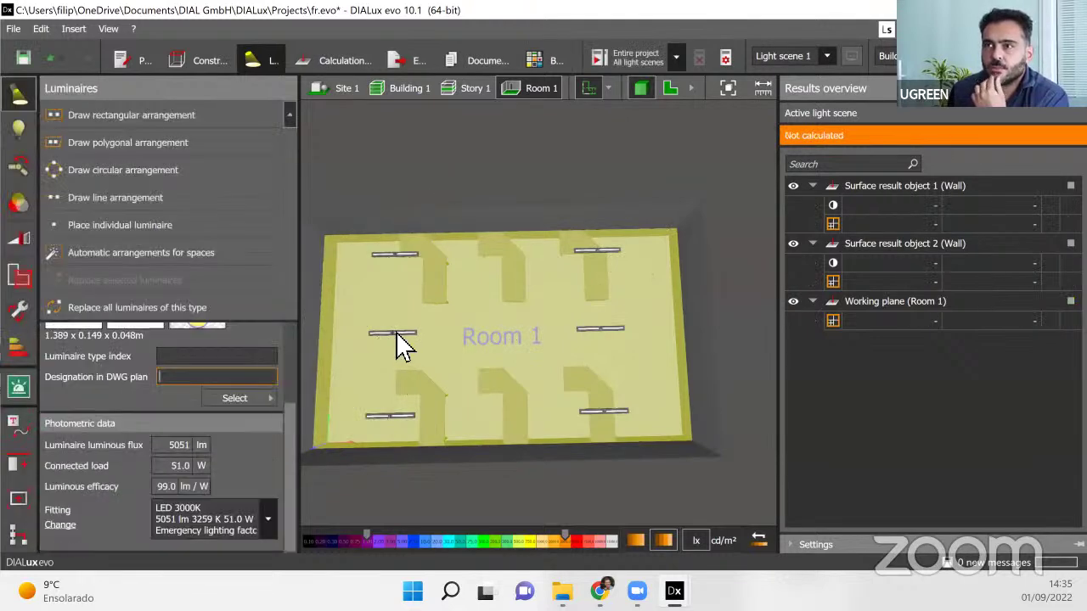
click(374, 338)
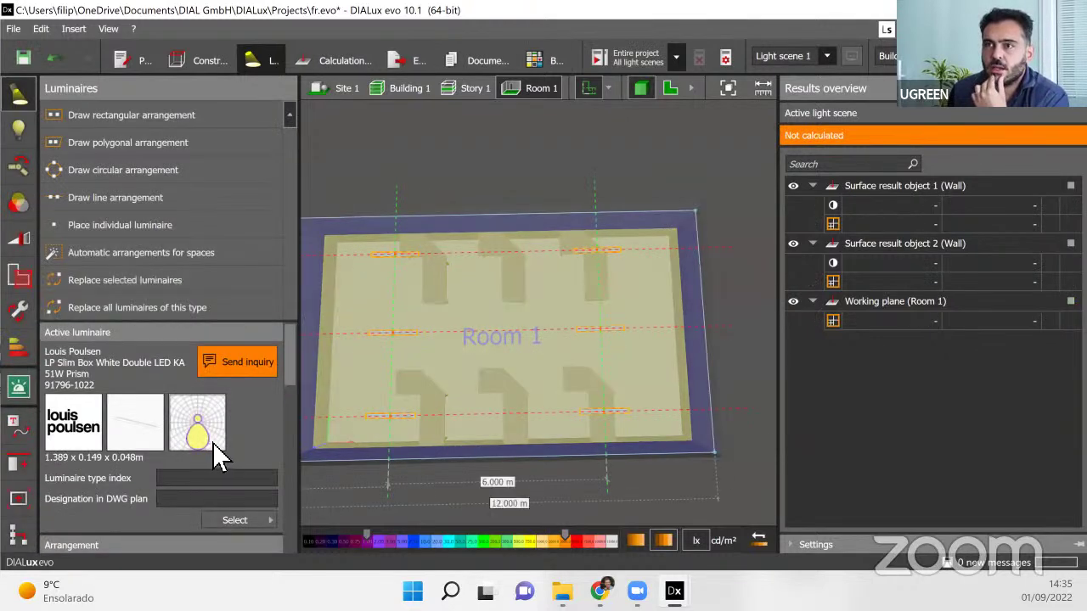
scroll(213, 450, down, 5)
click(198, 452)
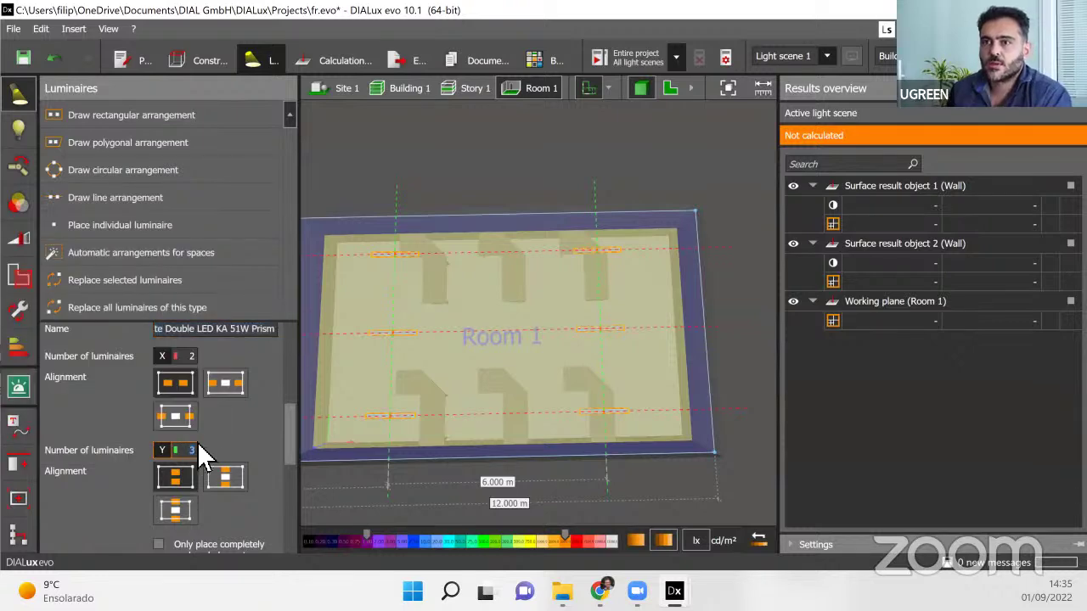
text(2)
click(192, 356)
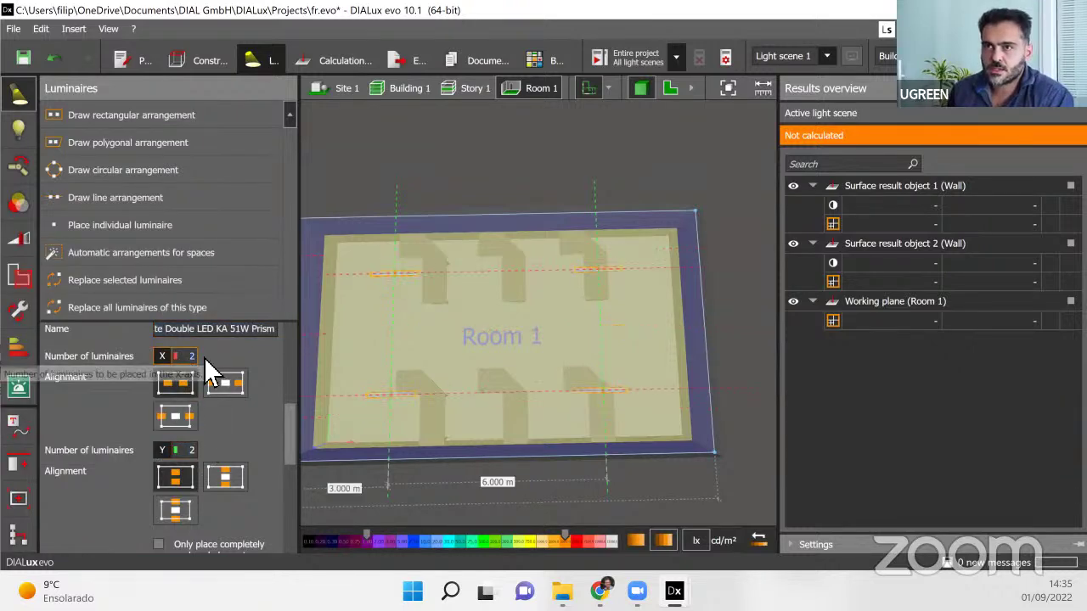
text(3)
Start calculating the entire project with the 2 by 2 luminaire arrangement and cancel the calculation.
click(613, 59)
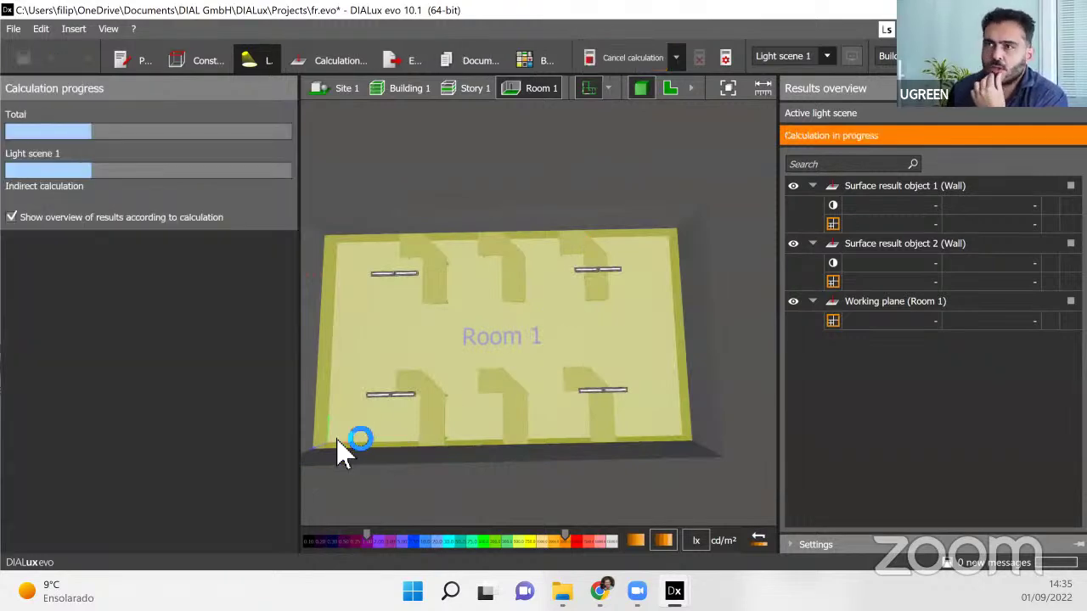
click(626, 63)
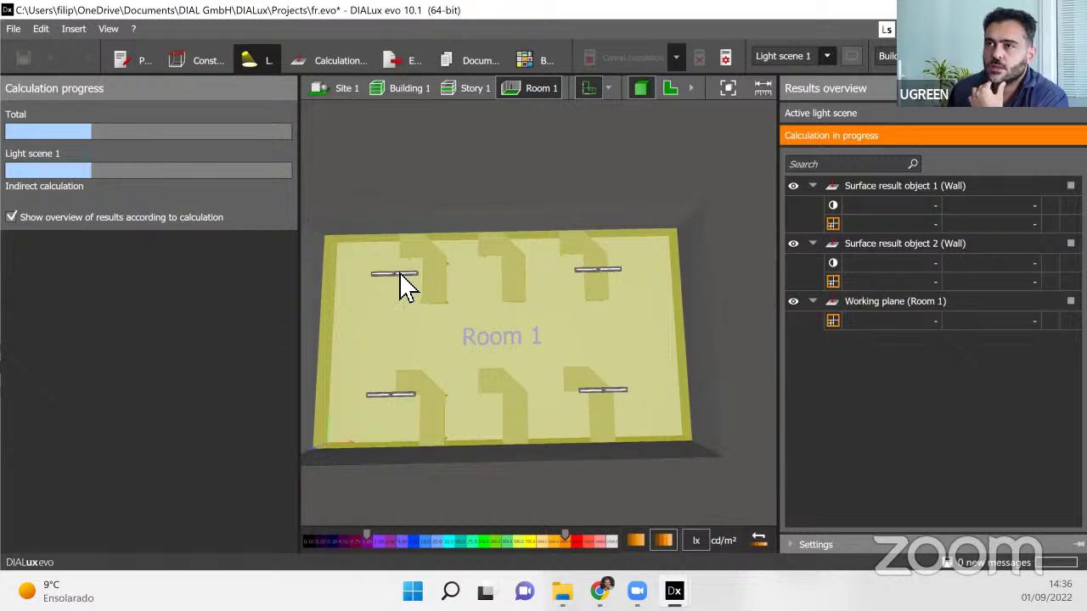
scroll(195, 438, down, 2)
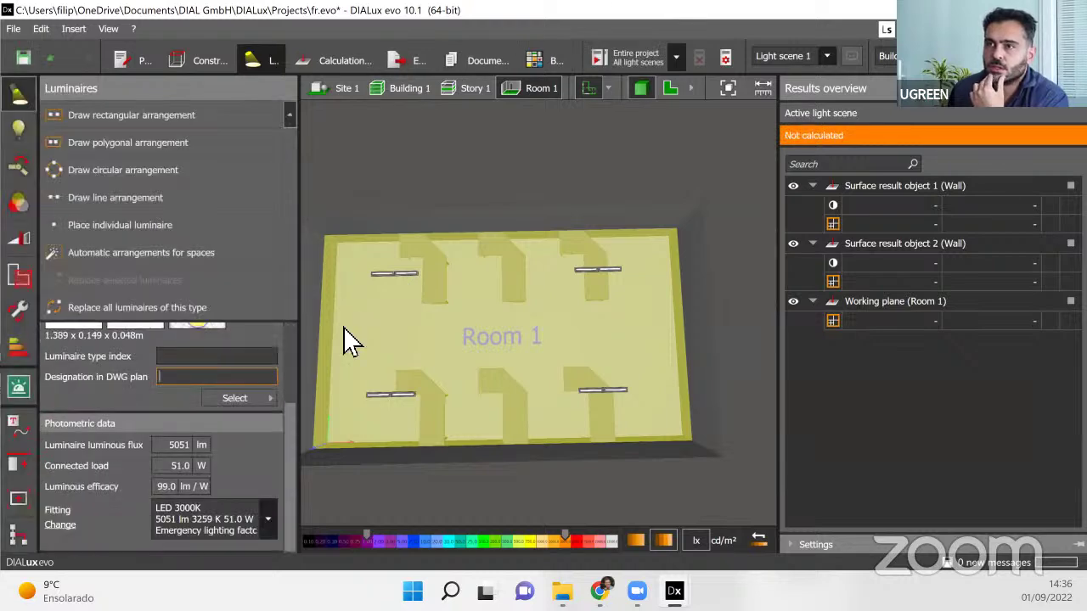
Set Room 1's ceiling luminaire arrangement to 3 luminaires along X and 2 along Y, and deselect it.
click(409, 273)
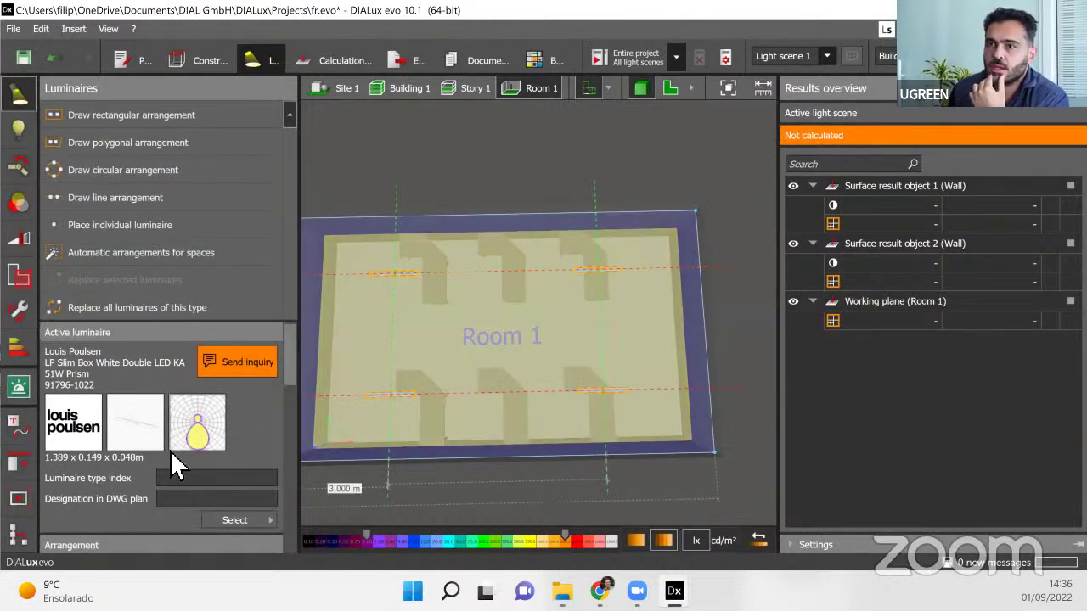
scroll(178, 467, down, 2)
scroll(191, 441, down, 3)
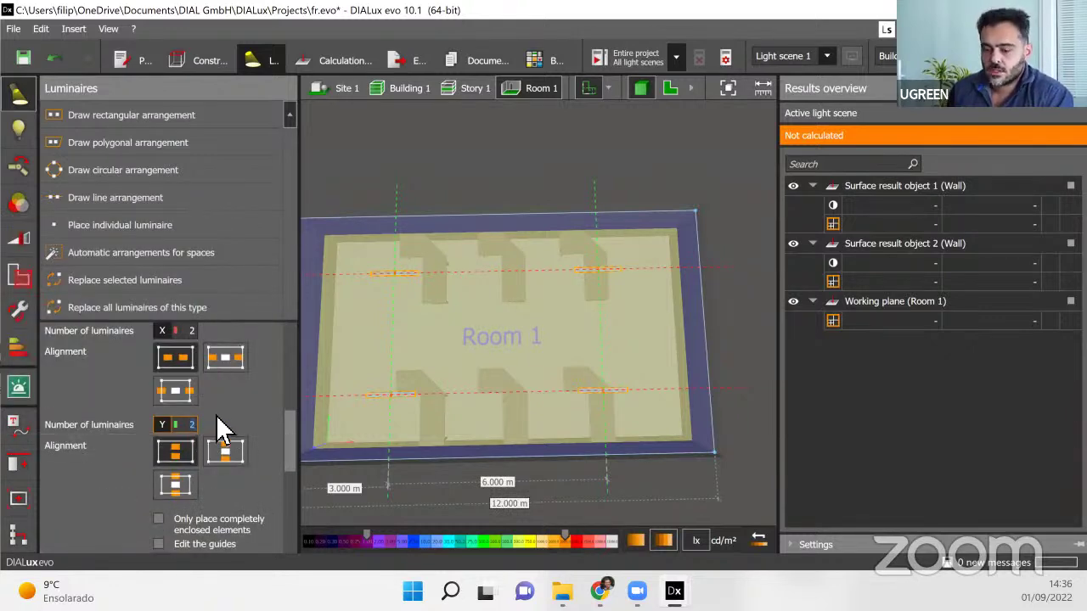
text(3)
click(199, 336)
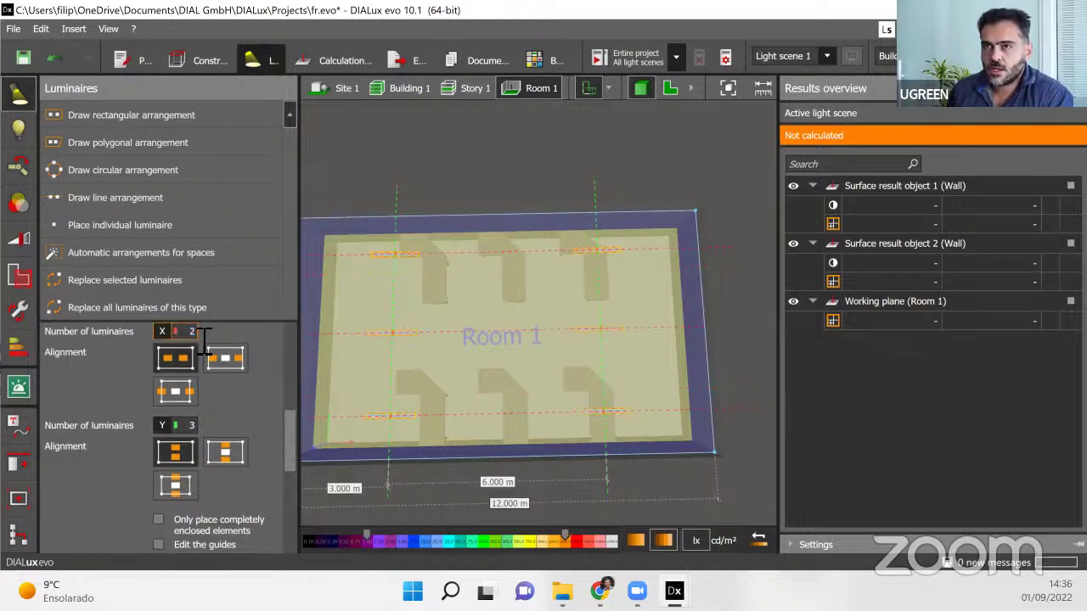
text(3)
click(196, 427)
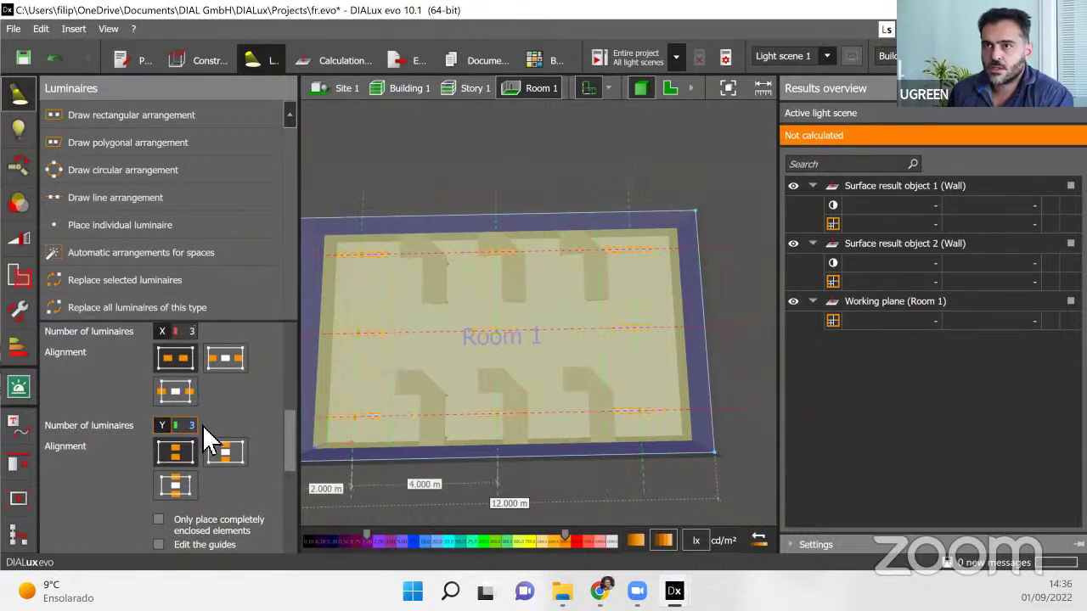
text(2)
click(461, 378)
click(635, 192)
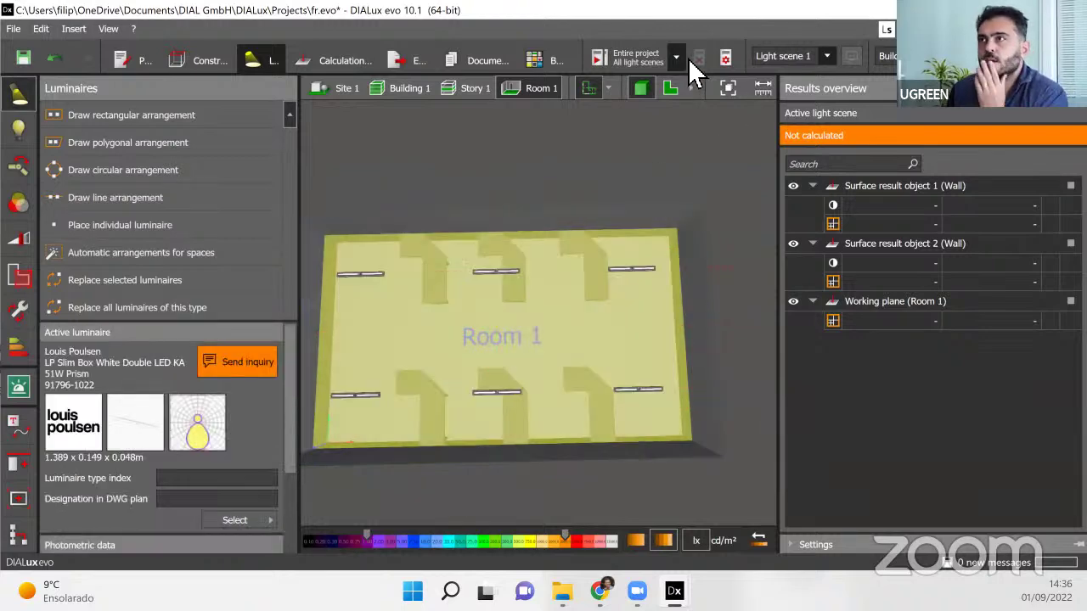
Calculate the entire project for all light scenes and save the project.
click(619, 54)
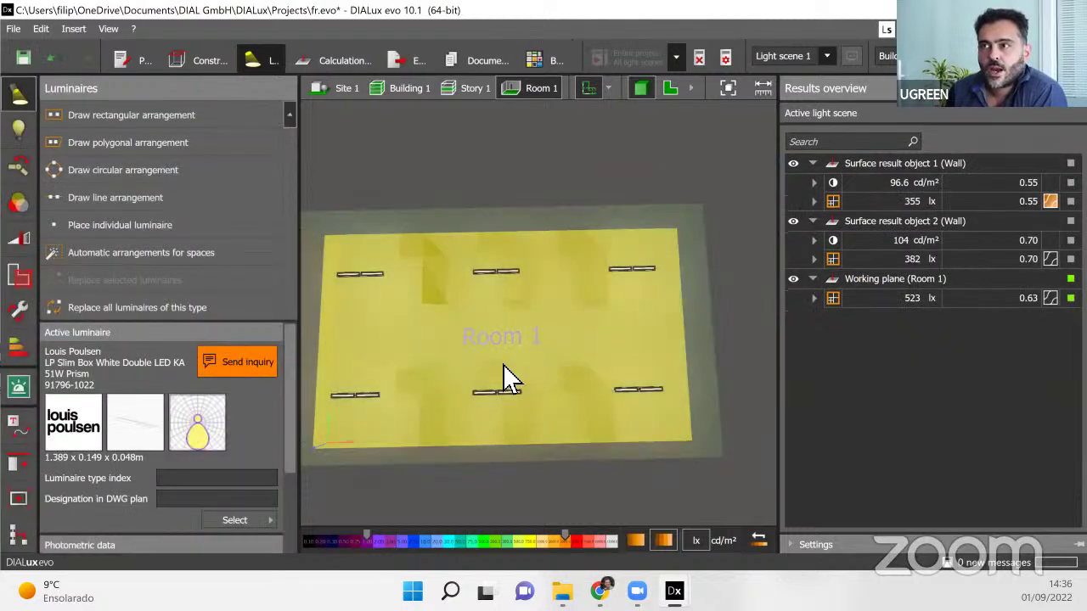
scroll(523, 392, up, 3)
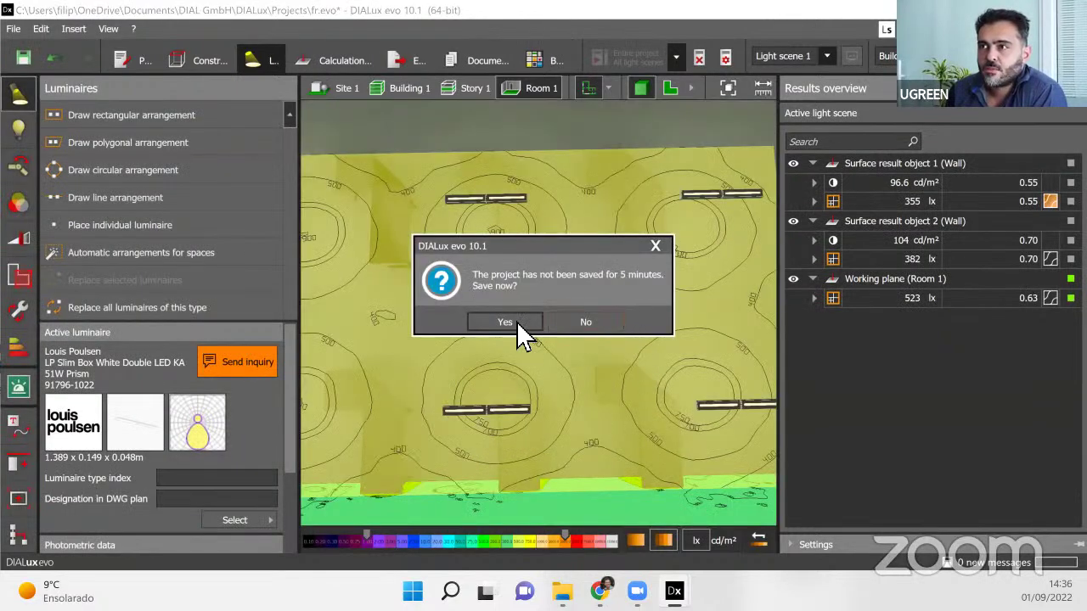
click(514, 323)
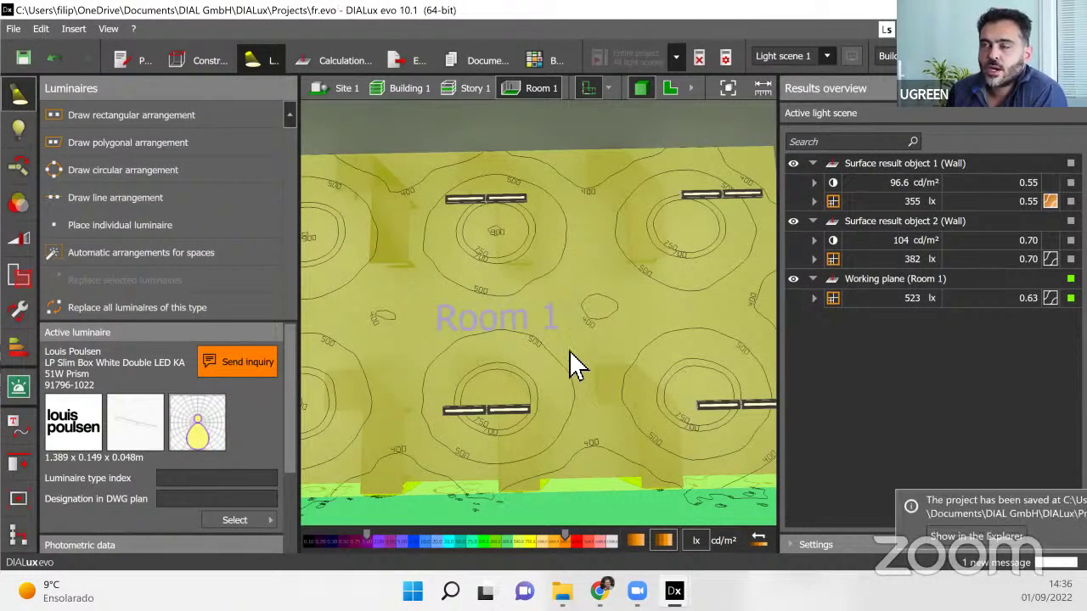
Inspect the working plane contours of Room 1 from above and the lit luminaires from inside the room.
scroll(581, 334, down, 3)
scroll(513, 272, up, 1)
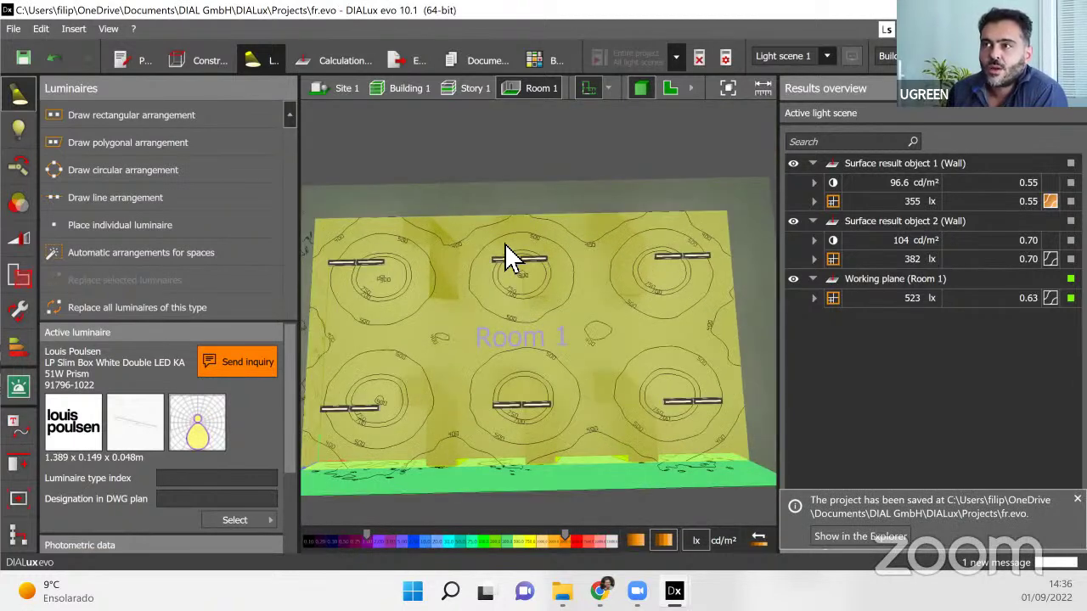
scroll(505, 246, up, 2)
scroll(498, 330, down, 2)
right_drag(498, 330, 675, 380)
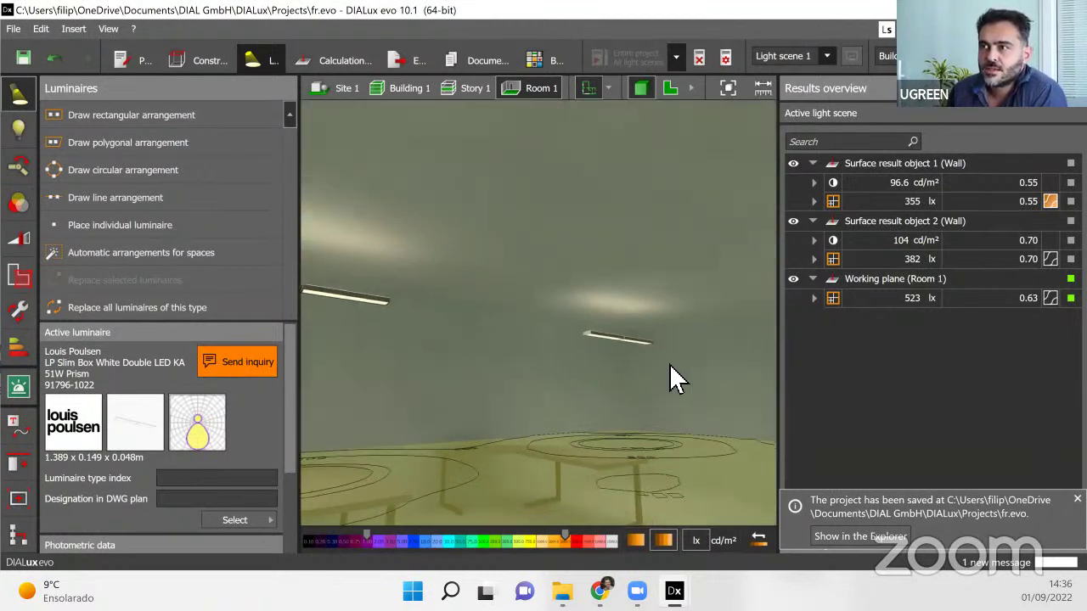
right_drag(551, 363, 534, 371)
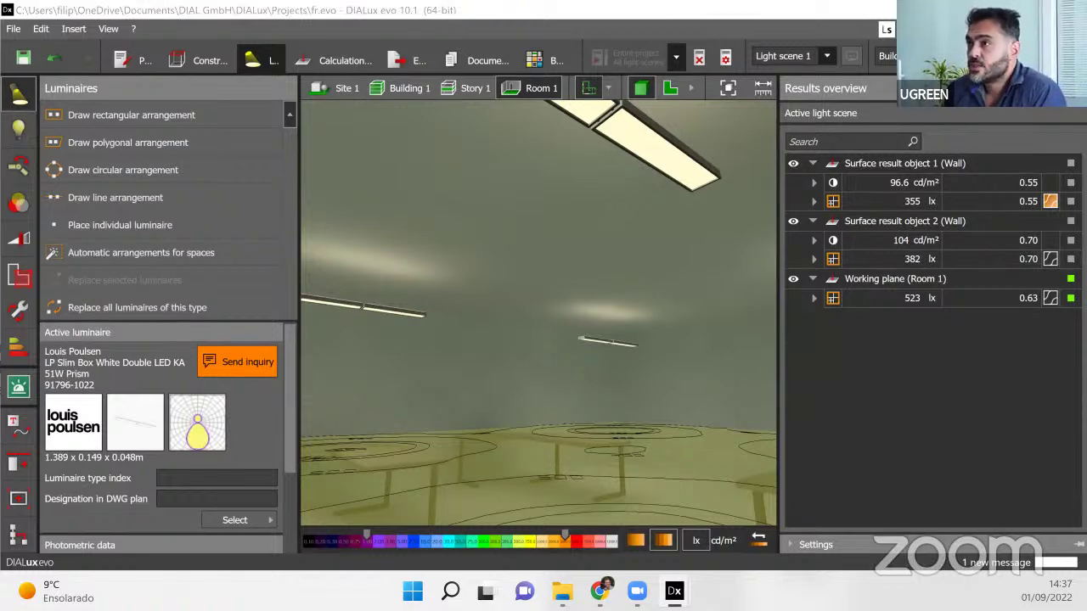
Switch to the mind map and review the Color topic's finishes and yellow wall example and the Light as shape images.
key(alt+Tab)
click(471, 520)
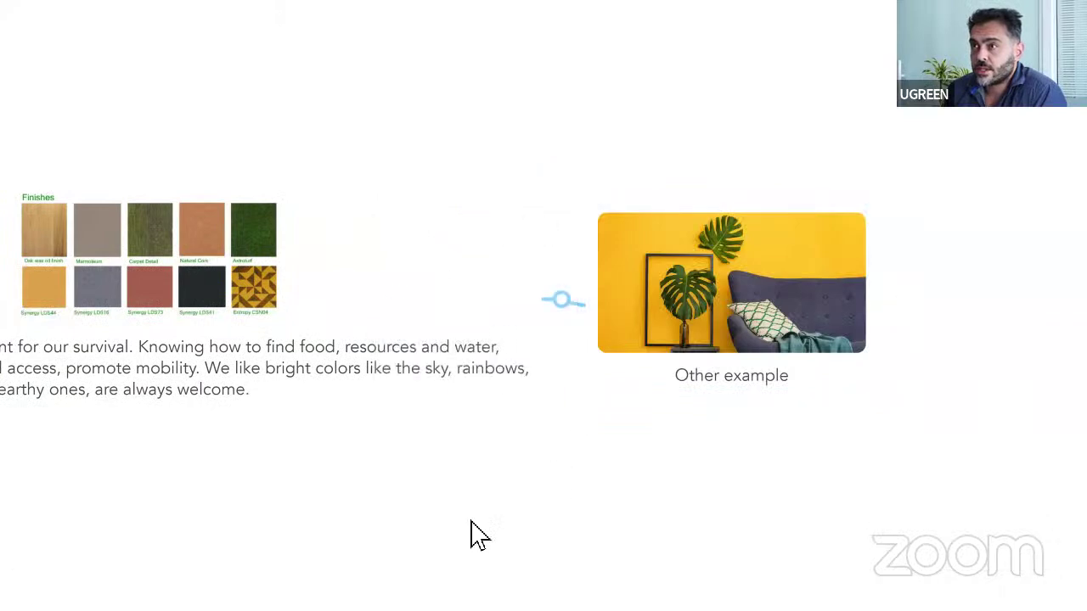
drag(446, 507, 647, 512)
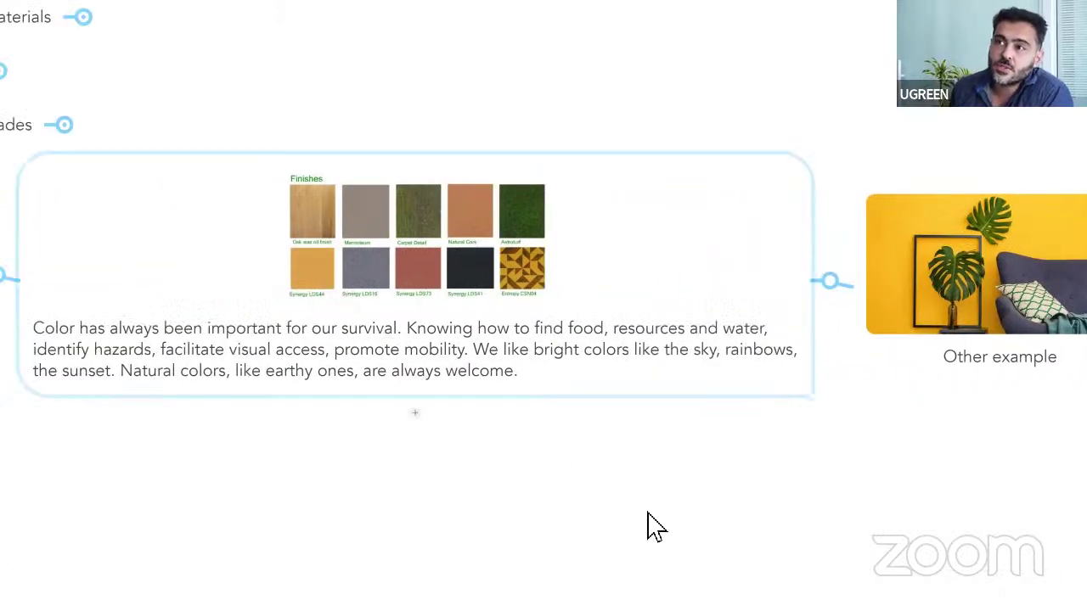
drag(901, 402, 722, 414)
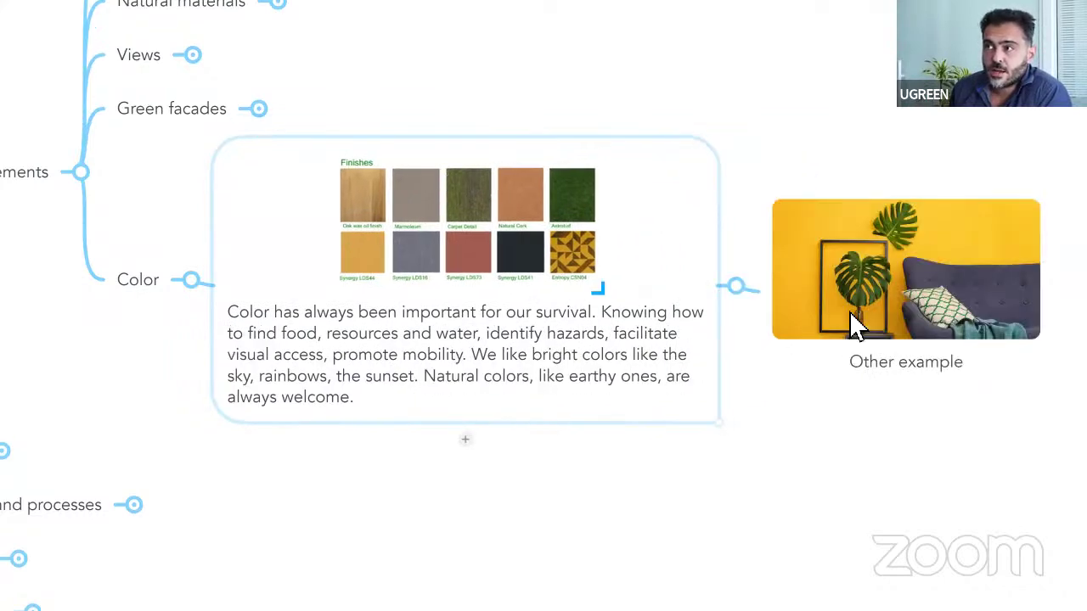
click(801, 291)
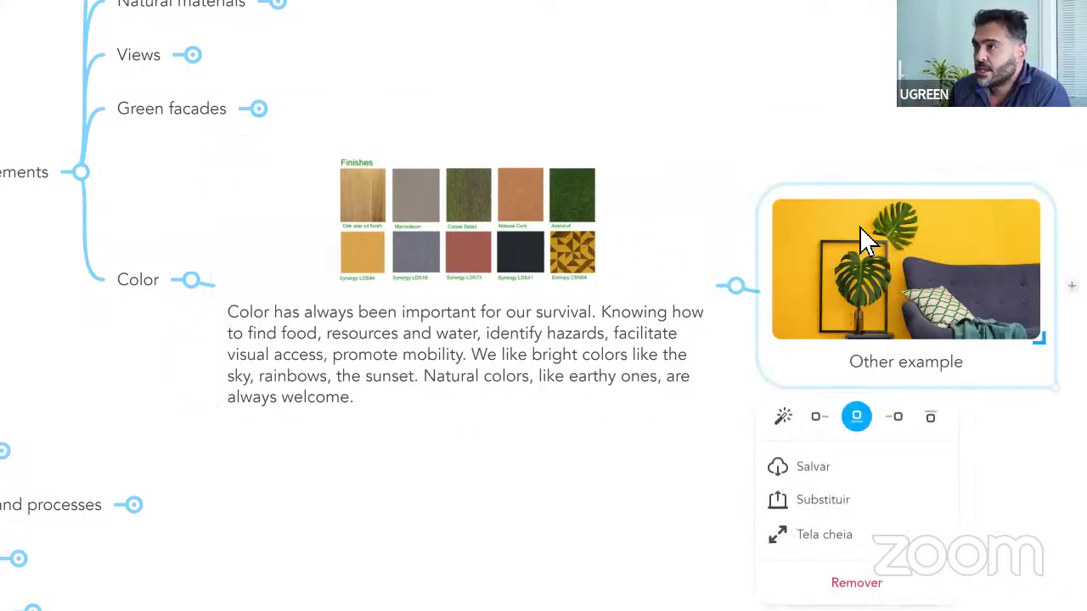
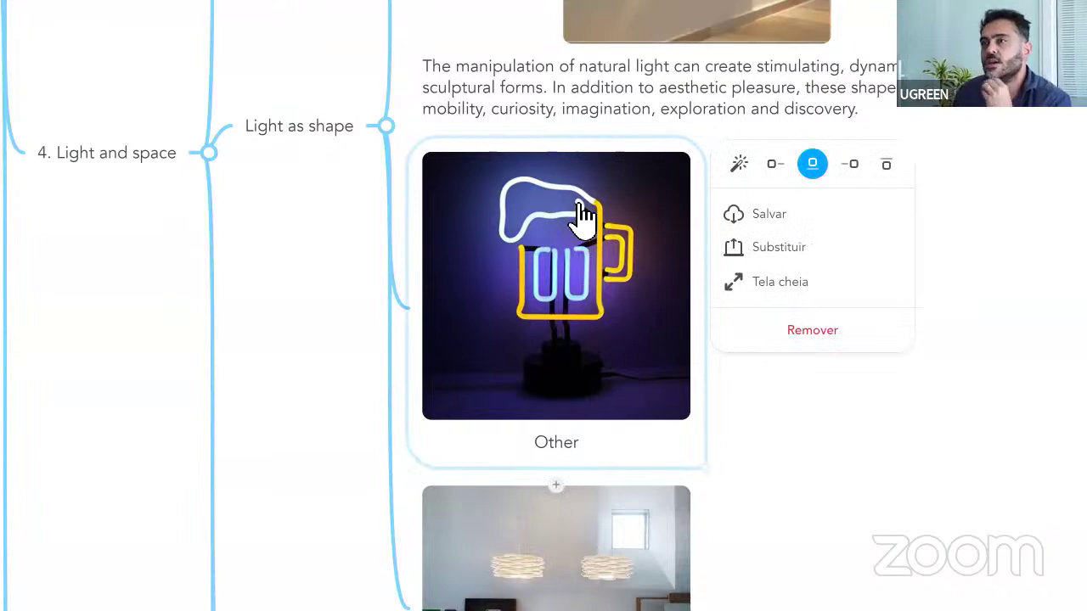
scroll(595, 216, down, 2)
scroll(637, 403, down, 2)
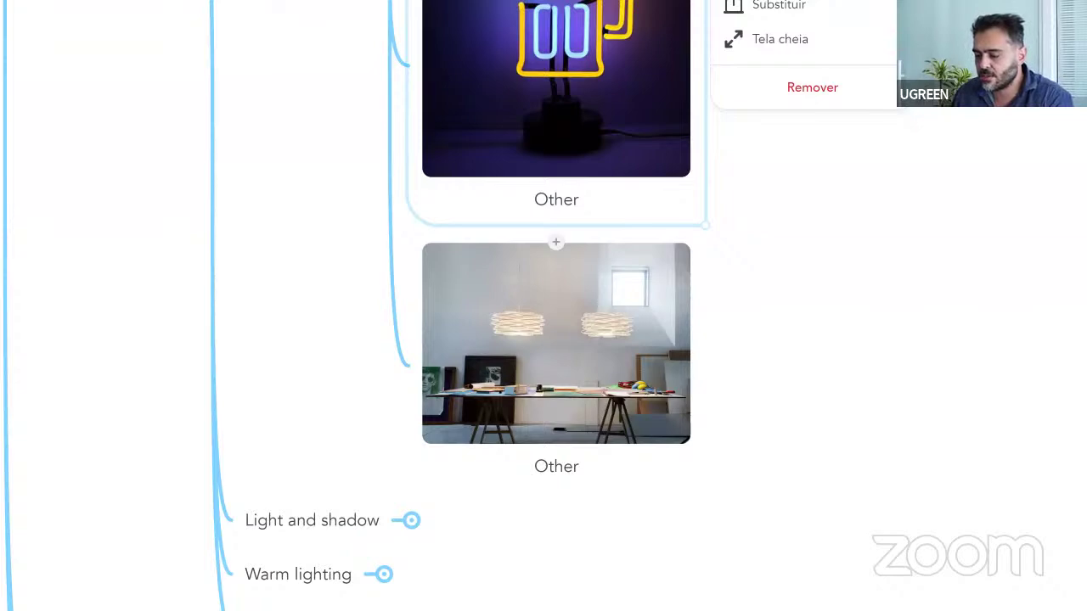
Switch to DIALux evo, open the documentation and examine Room 1's Light scene 1 summary for lighting power density and the contour plan.
key(alt+Tab)
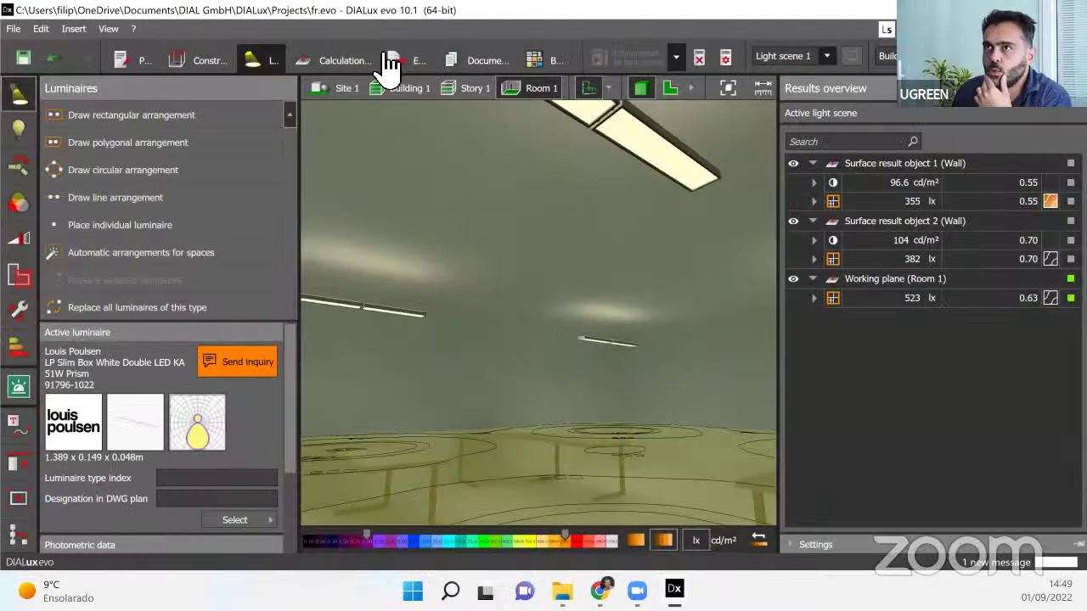
click(463, 63)
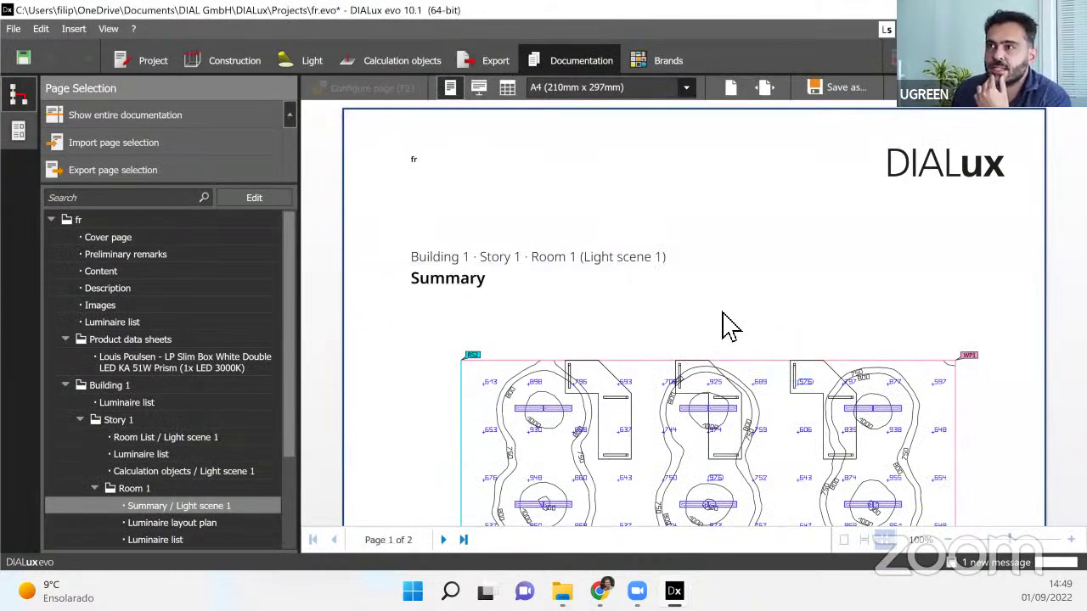
scroll(729, 327, down, 5)
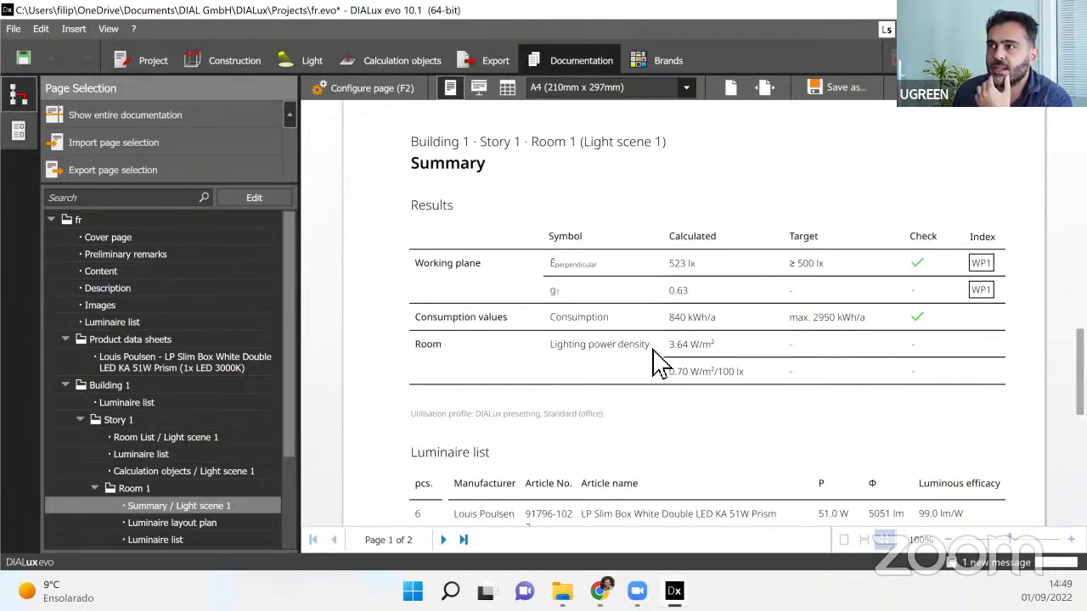
scroll(666, 361, up, 1)
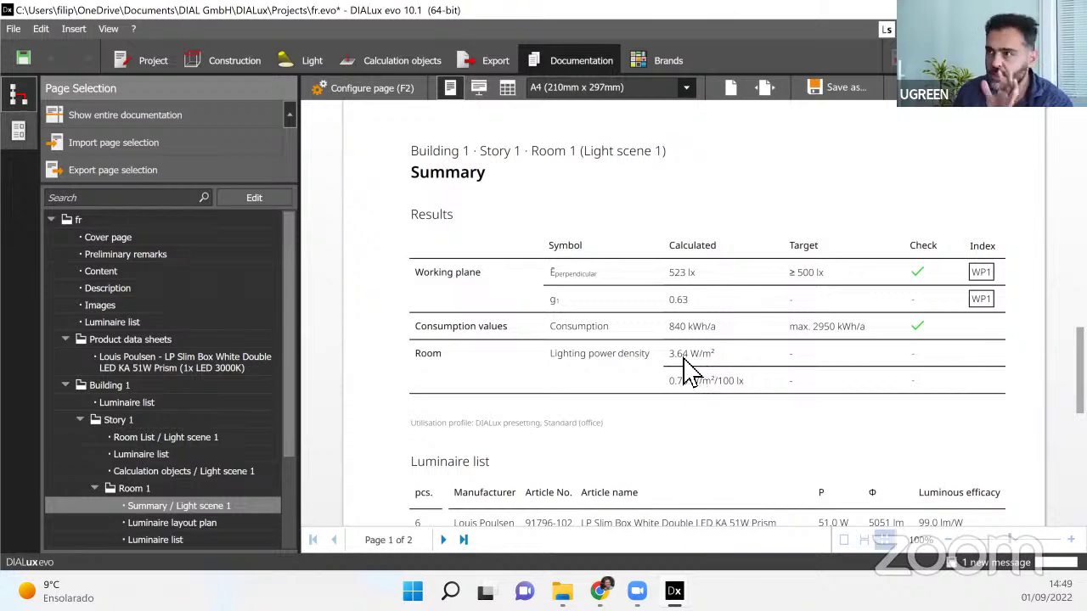
scroll(677, 367, down, 5)
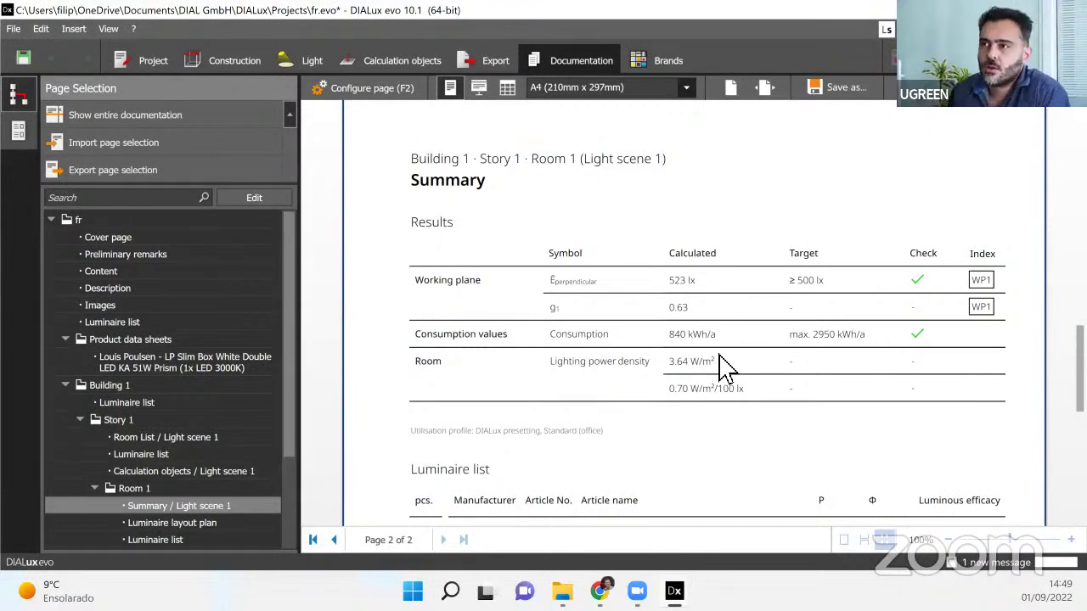
scroll(679, 360, up, 1)
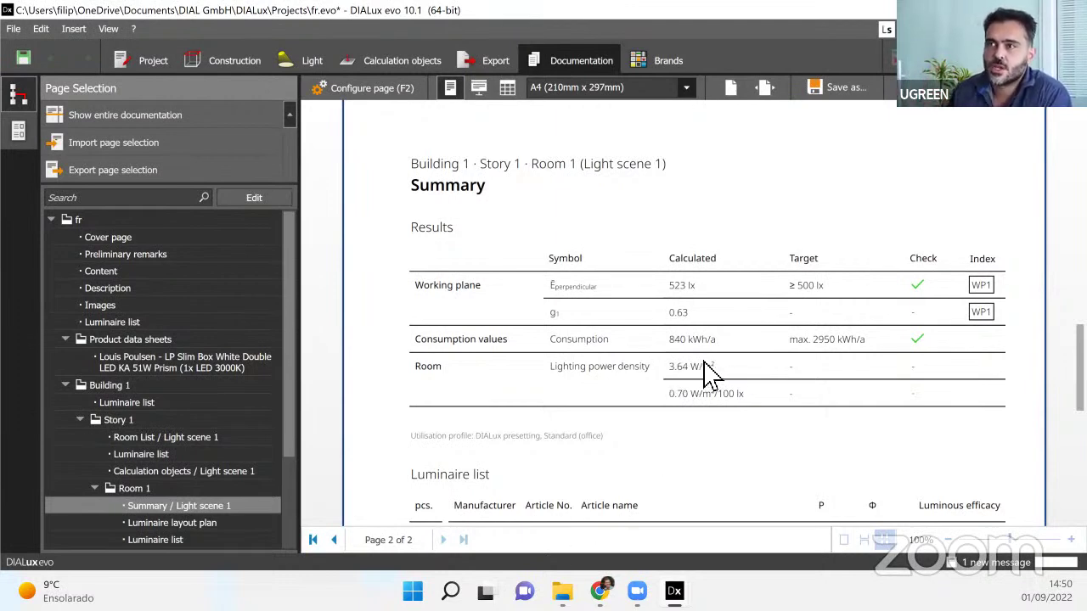
scroll(709, 374, up, 5)
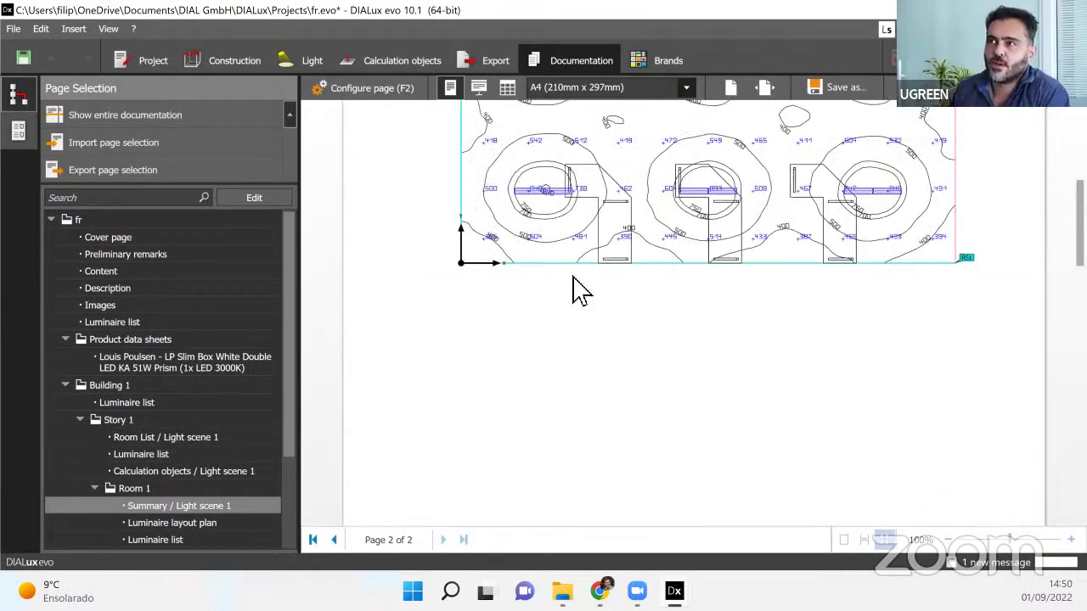
scroll(671, 361, down, 5)
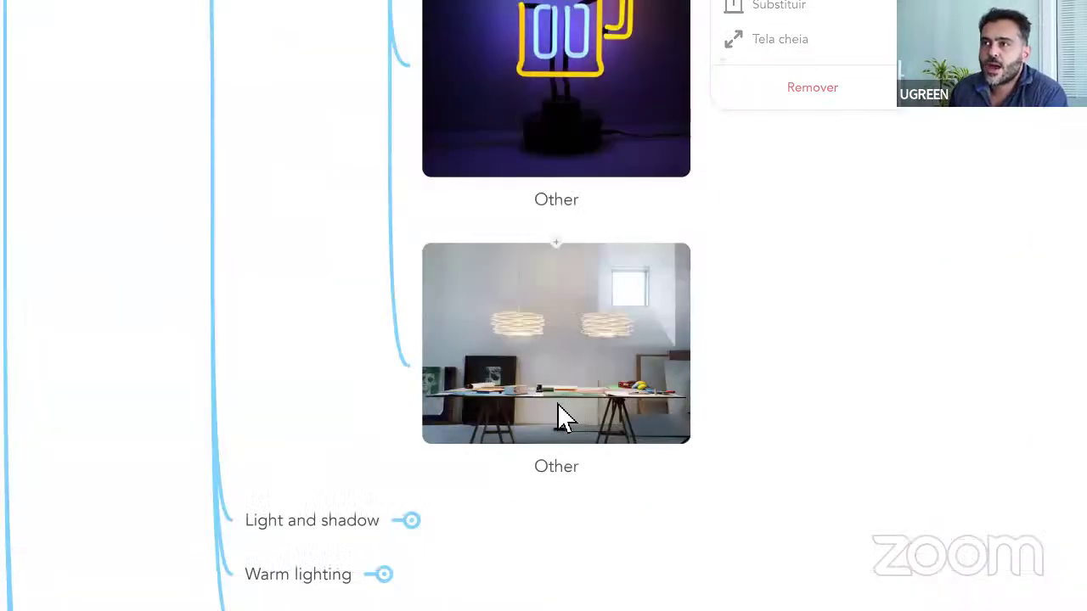
Return to the mind map and review the wall light and neon examples under Light as shape.
scroll(682, 296, up, 4)
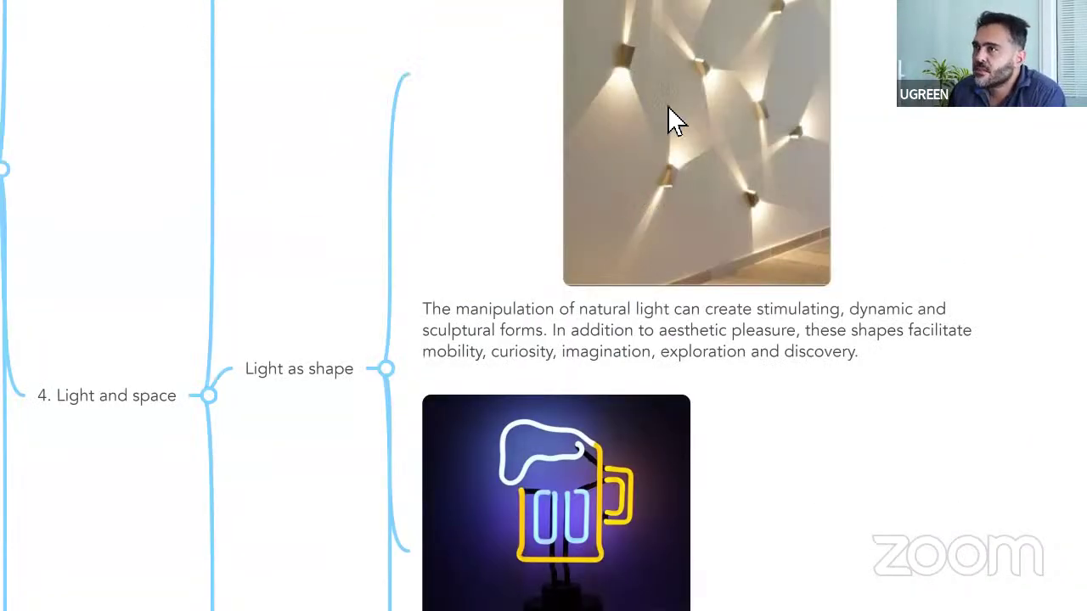
scroll(671, 117, up, 3)
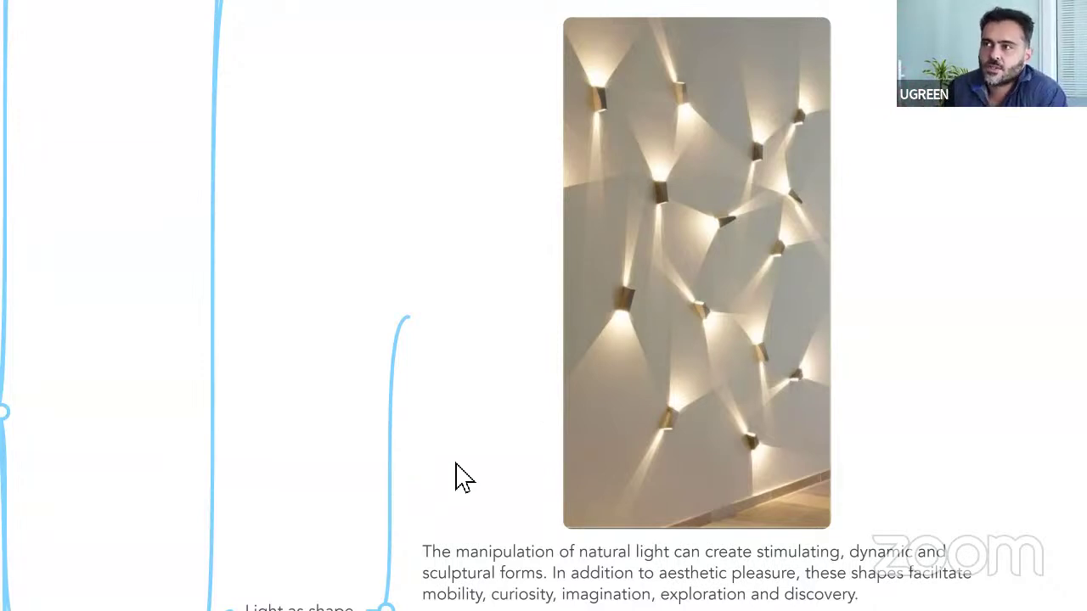
scroll(458, 478, down, 3)
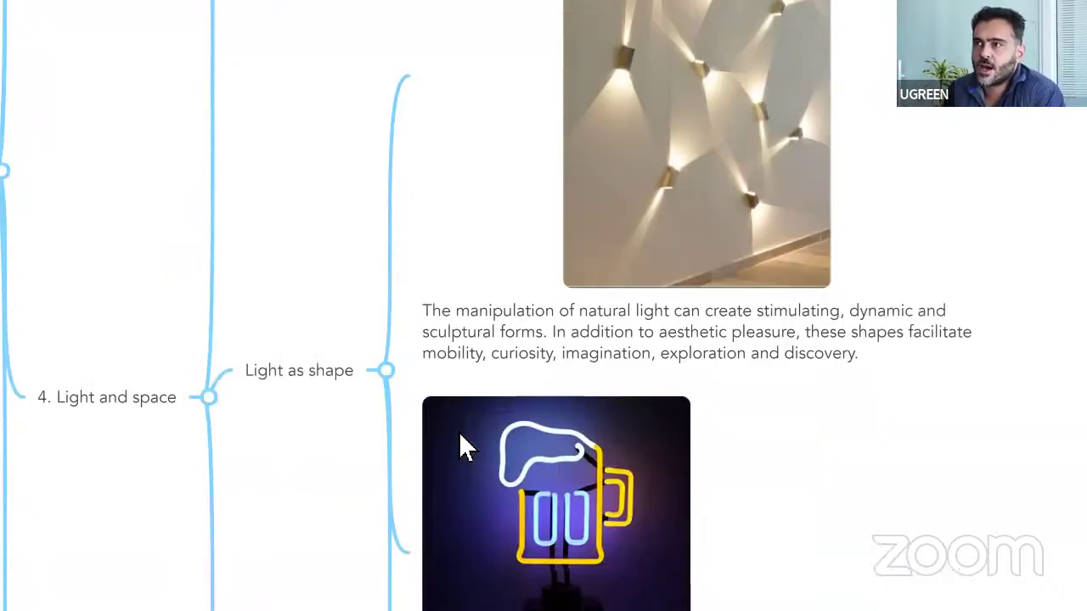
Collapse Light as shape, expand Light and shadow, and review its description and the note on contrast from 1 to 10.
click(390, 374)
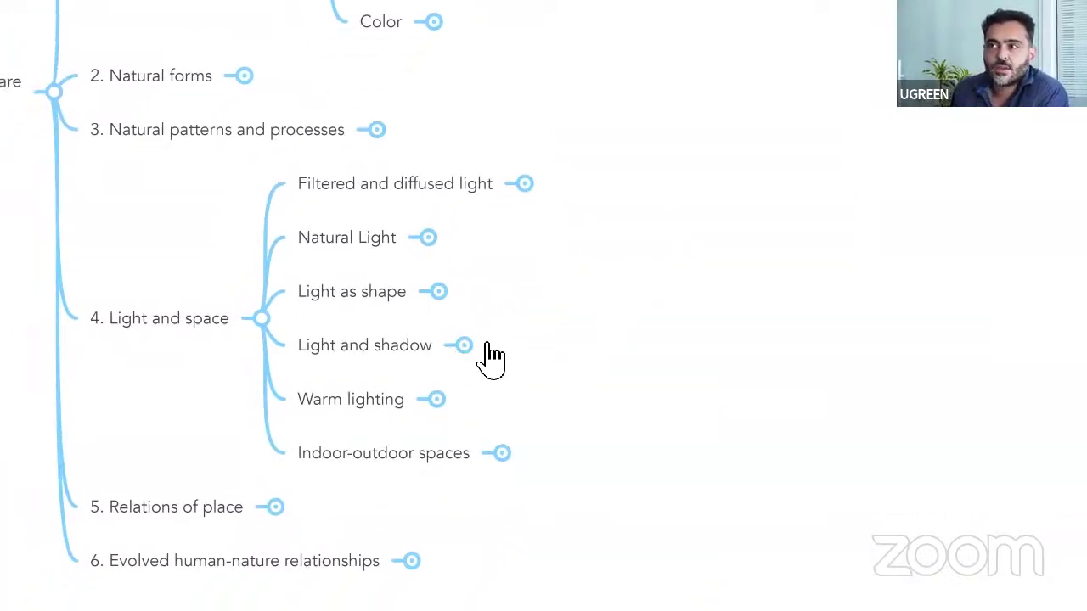
click(489, 347)
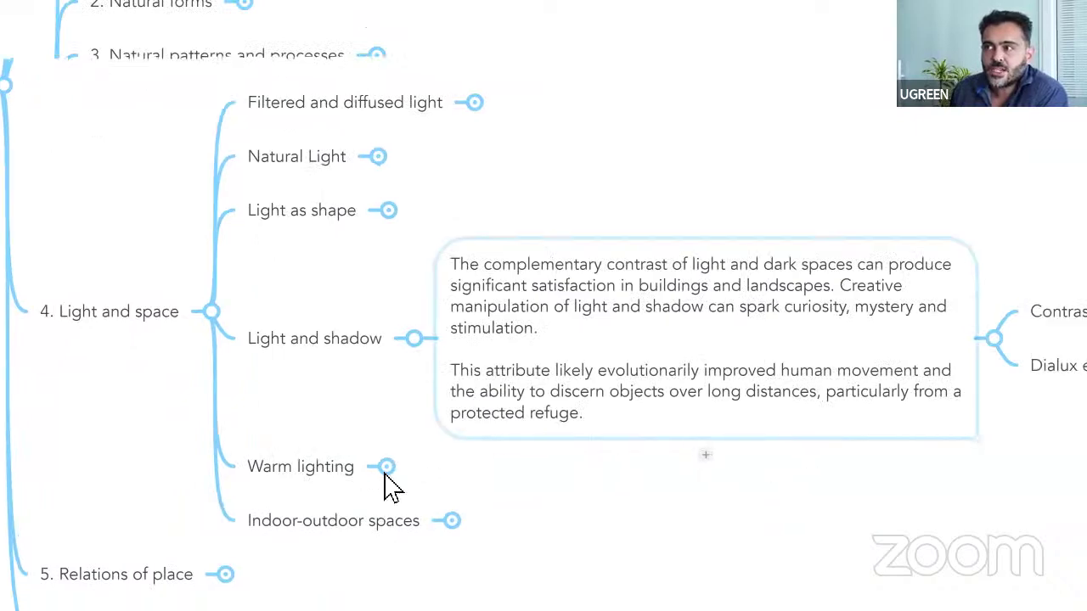
drag(385, 474, 719, 463)
click(633, 174)
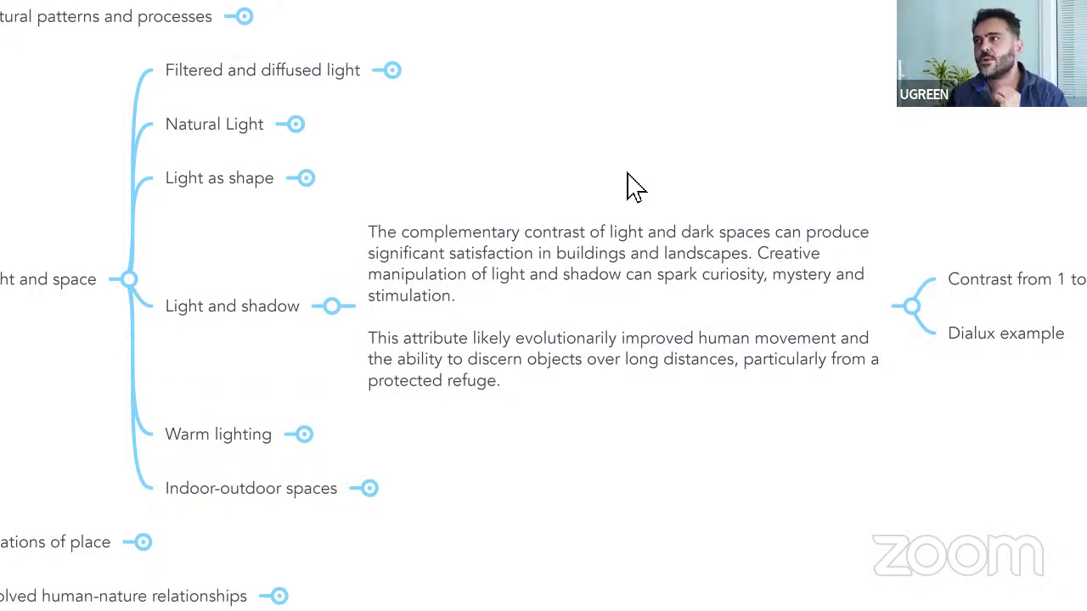
drag(863, 319, 845, 312)
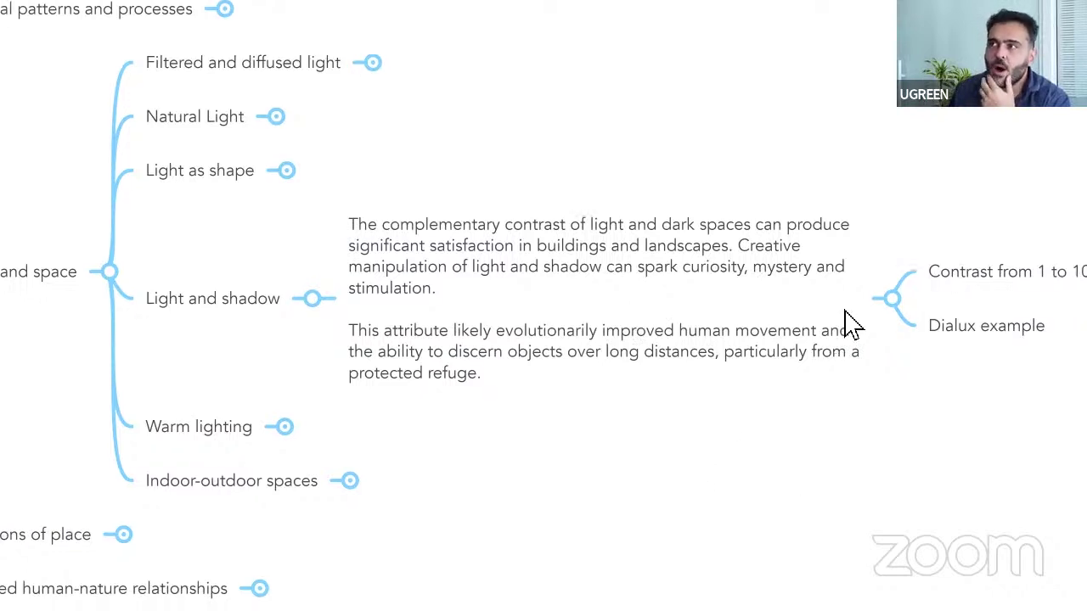
scroll(849, 325, right, 5)
click(885, 280)
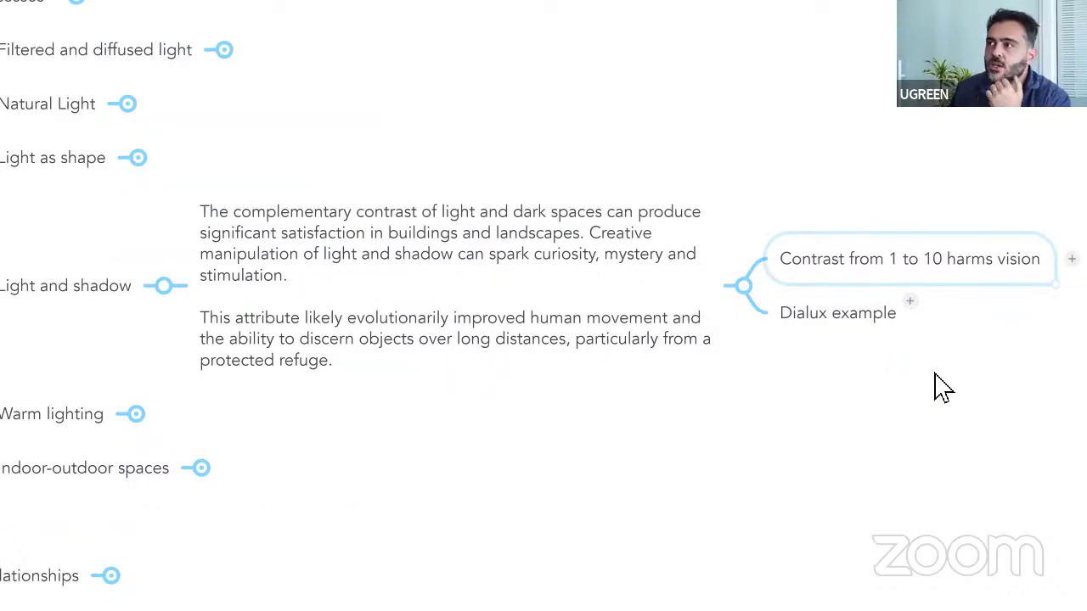
click(335, 377)
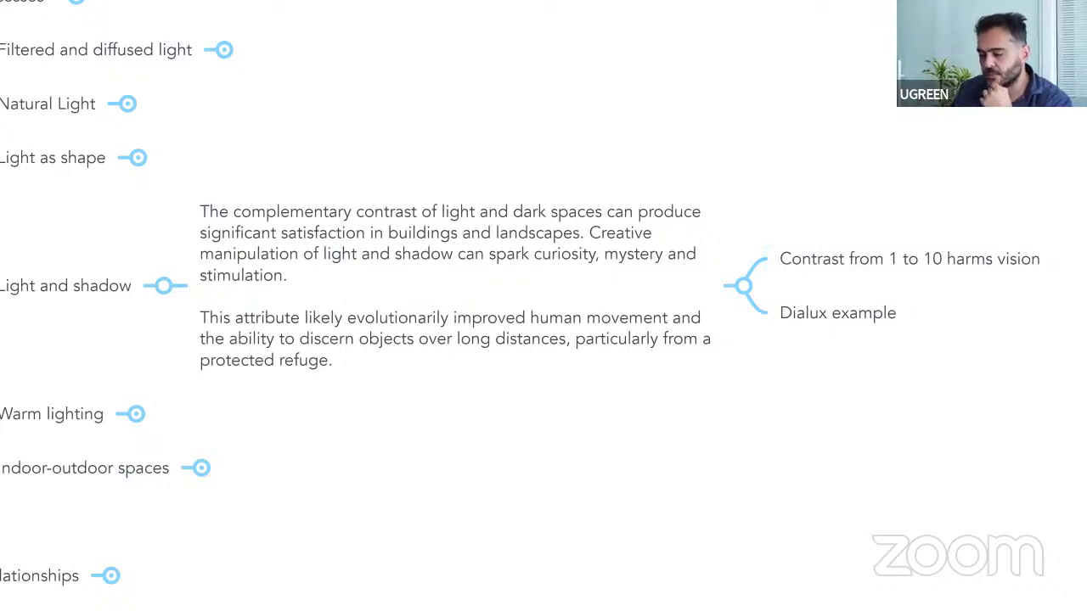
Switch to DIALux evo, go from the documentation to the construction view and inspect Room 1's working plane contours and wall.
key(alt+Tab)
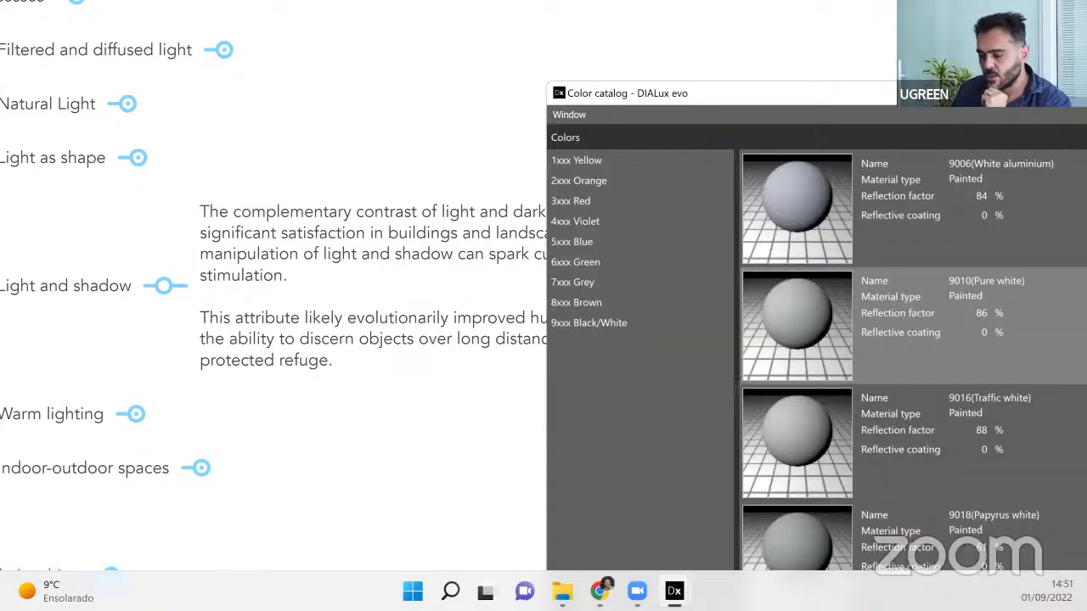
key(alt+Tab)
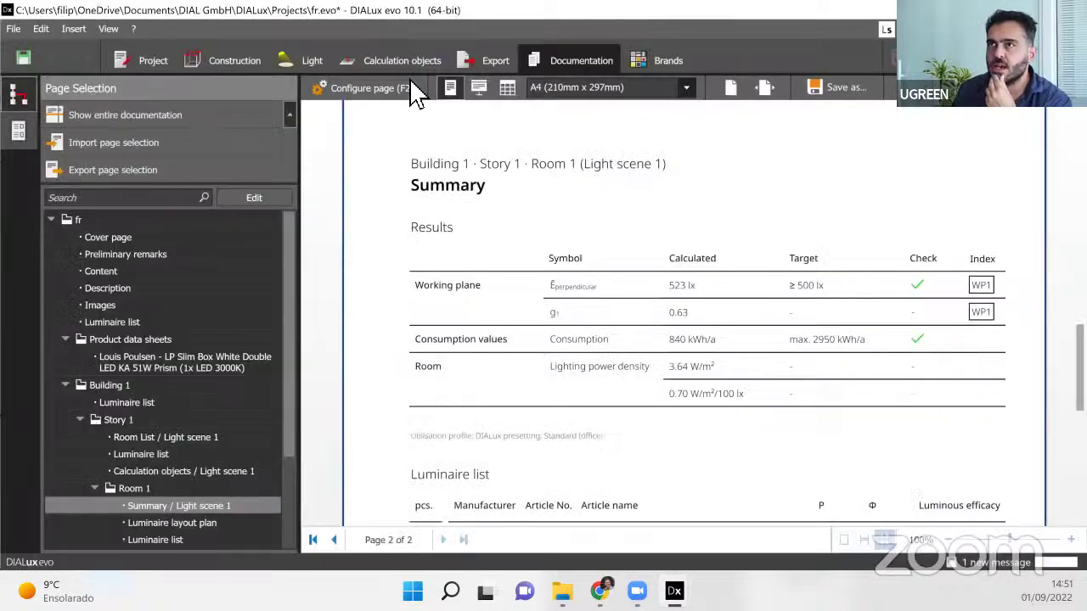
click(255, 61)
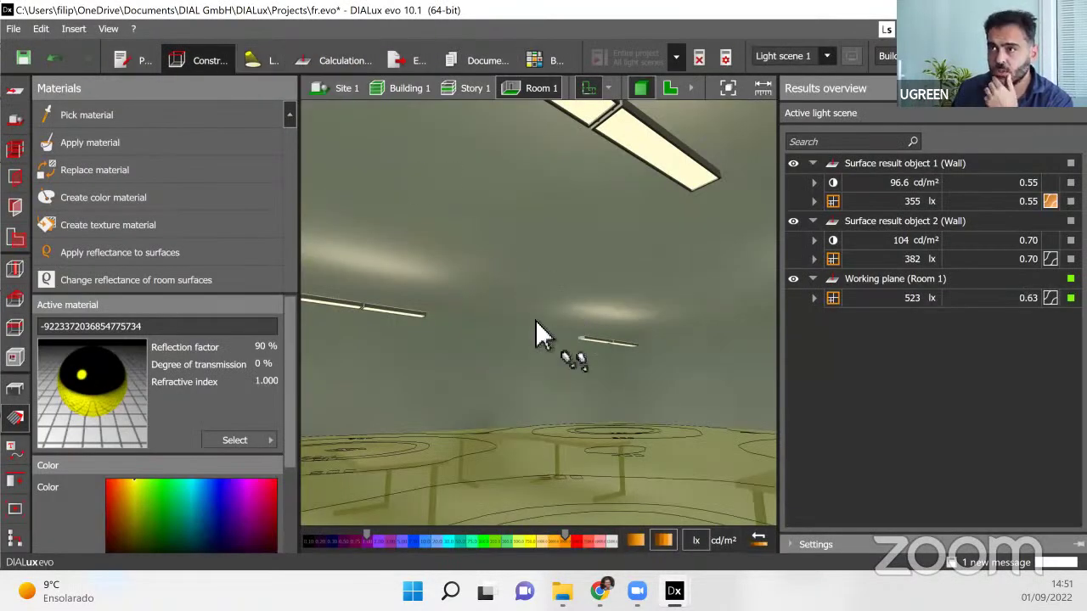
right_drag(534, 332, 416, 308)
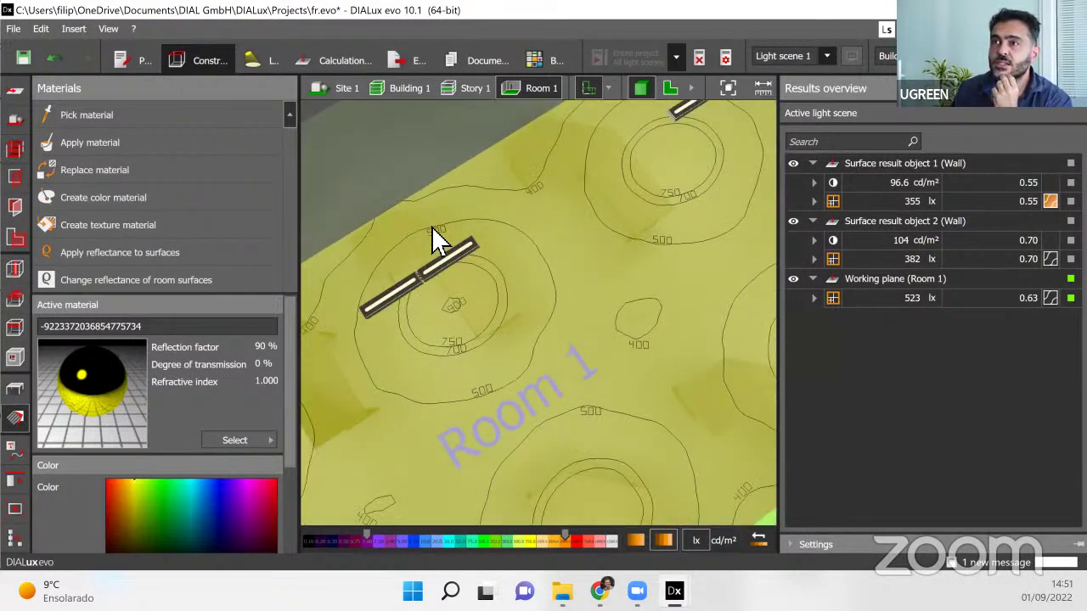
scroll(433, 226, up, 3)
scroll(660, 397, down, 2)
right_drag(418, 227, 713, 291)
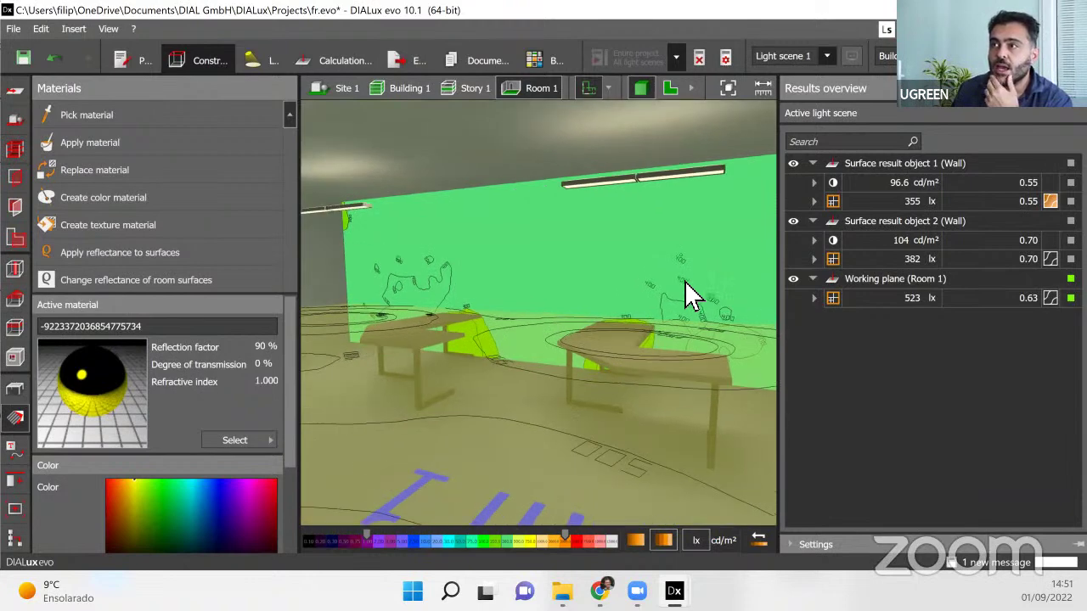
Examine the illuminance contours on the wall behind the desks up close, alongside those on the working plane.
click(645, 314)
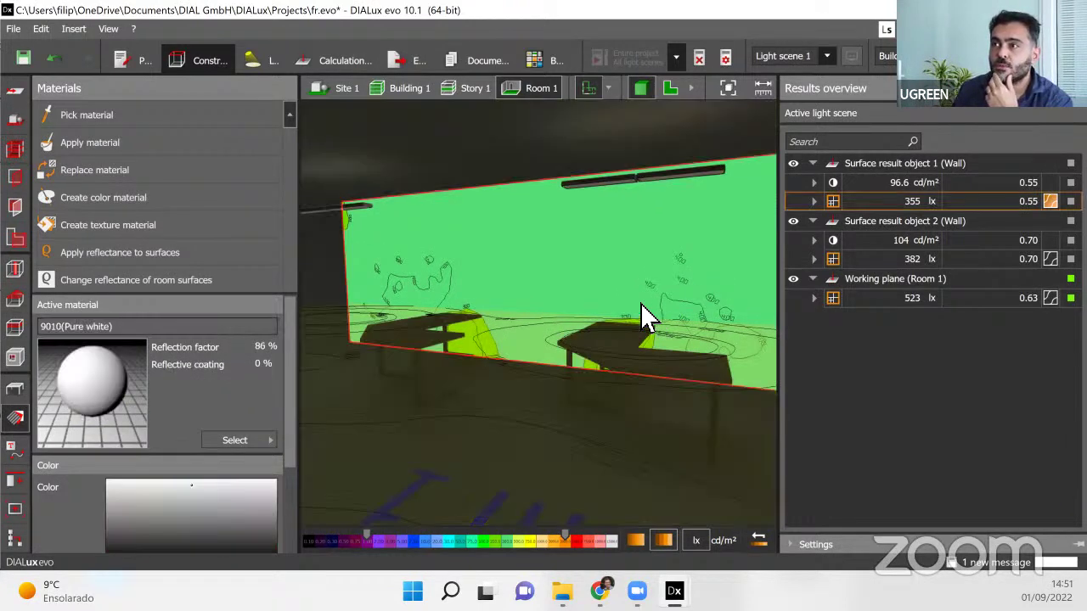
click(589, 369)
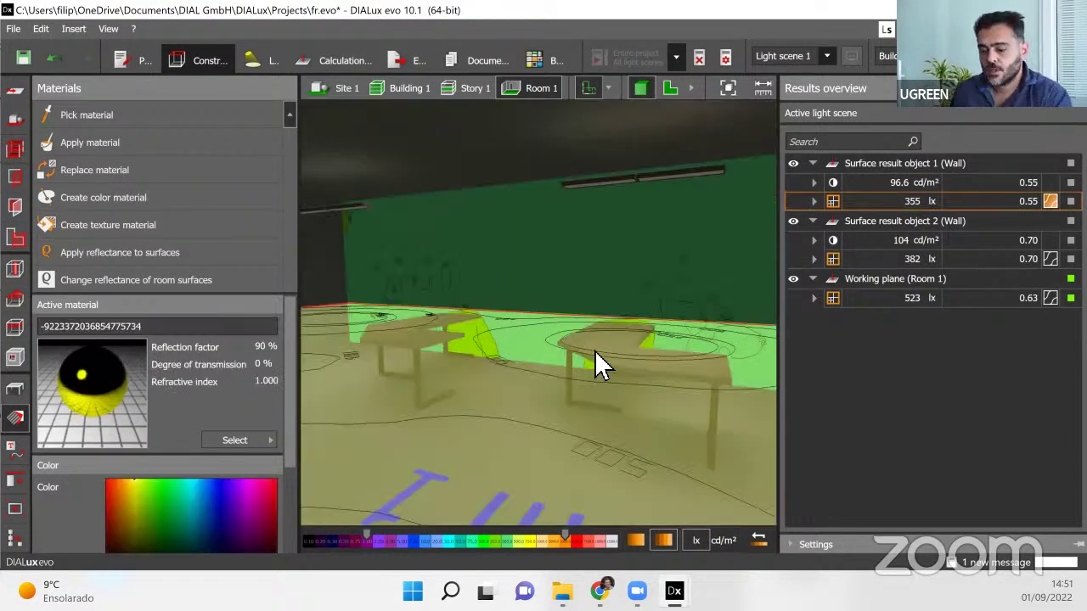
click(620, 238)
click(623, 240)
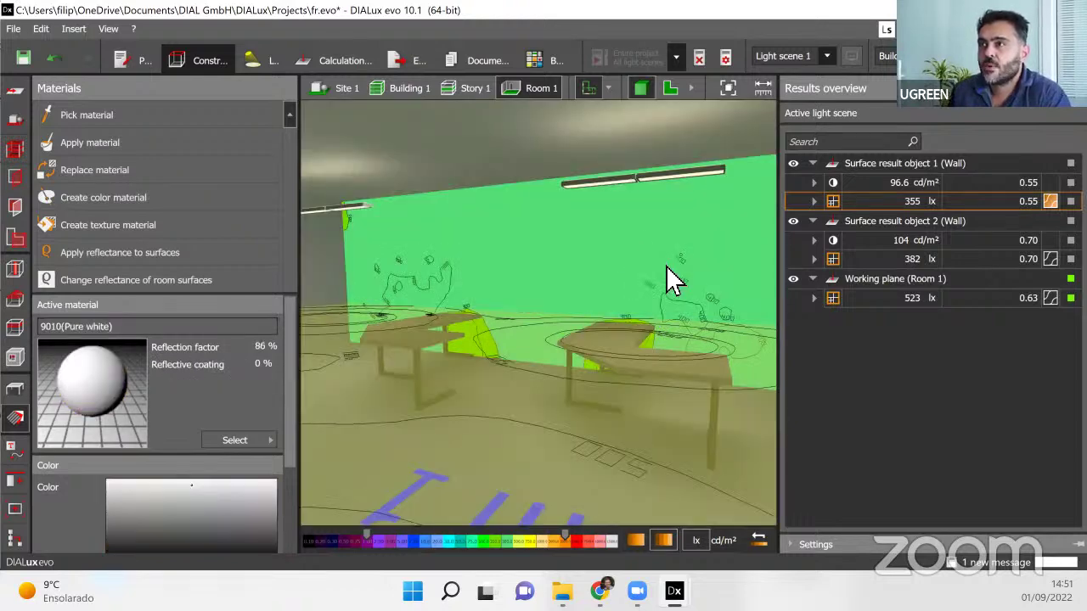
scroll(395, 311, down, 1)
scroll(729, 302, up, 1)
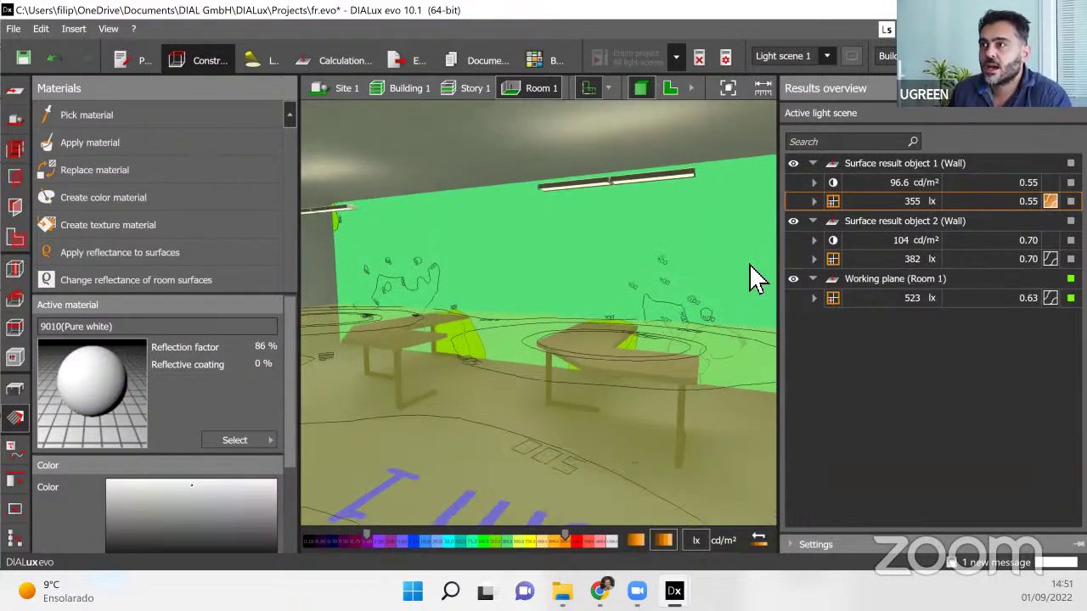
right_drag(601, 311, 635, 297)
right_drag(687, 268, 668, 204)
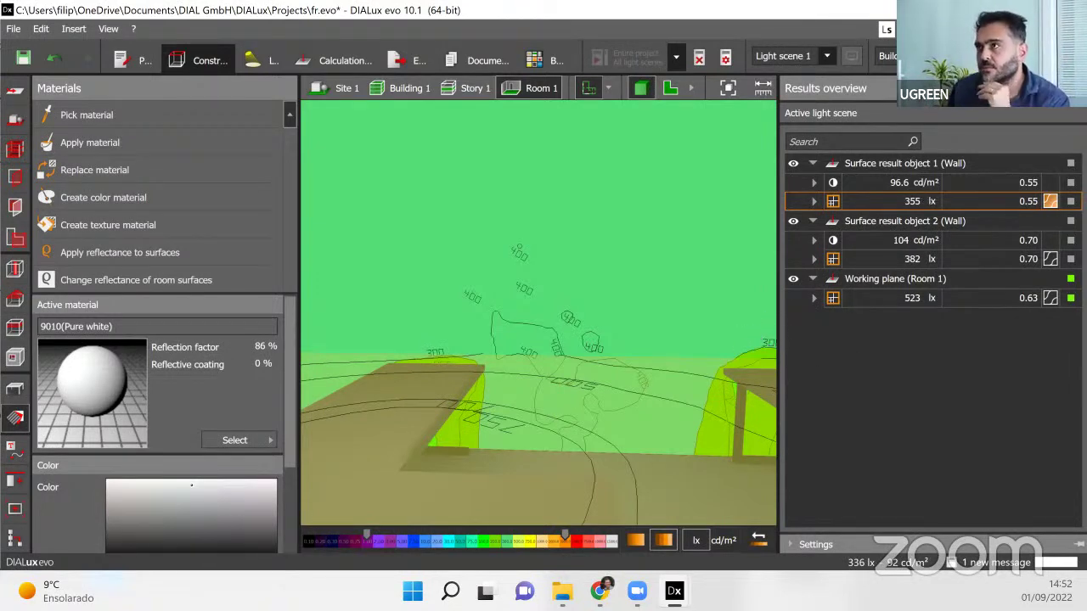
Return to the mind map, review the Light and shadow description again and collapse that topic.
key(alt+Tab)
click(504, 435)
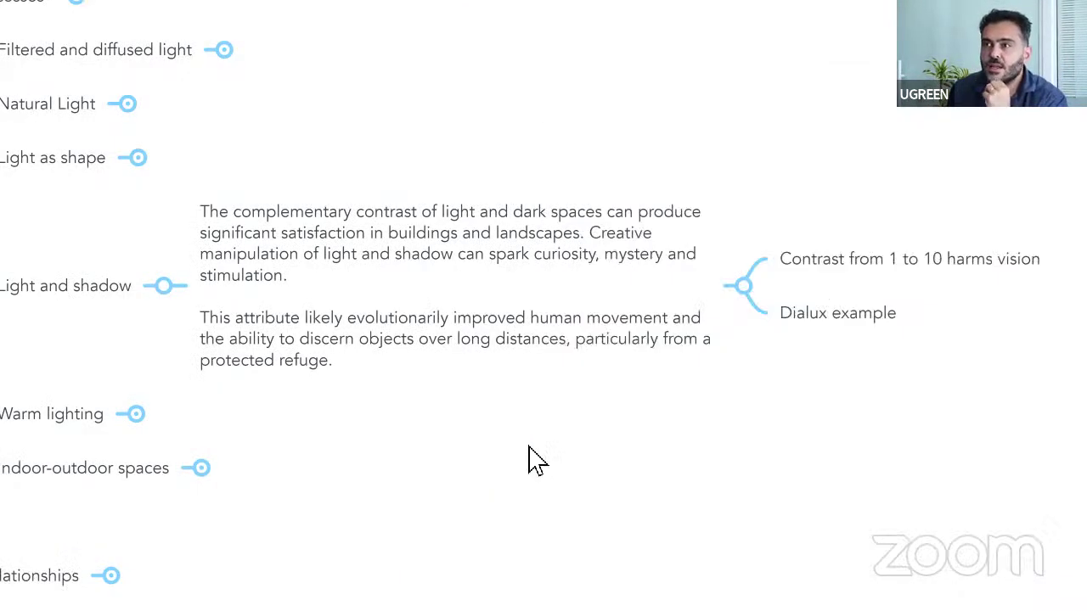
drag(580, 418, 603, 416)
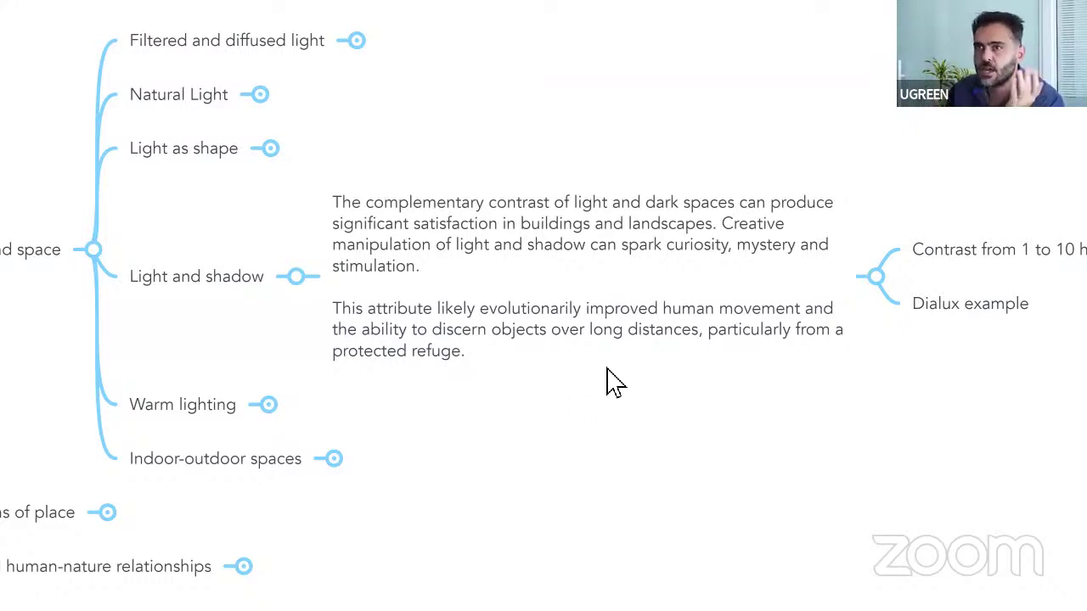
click(296, 277)
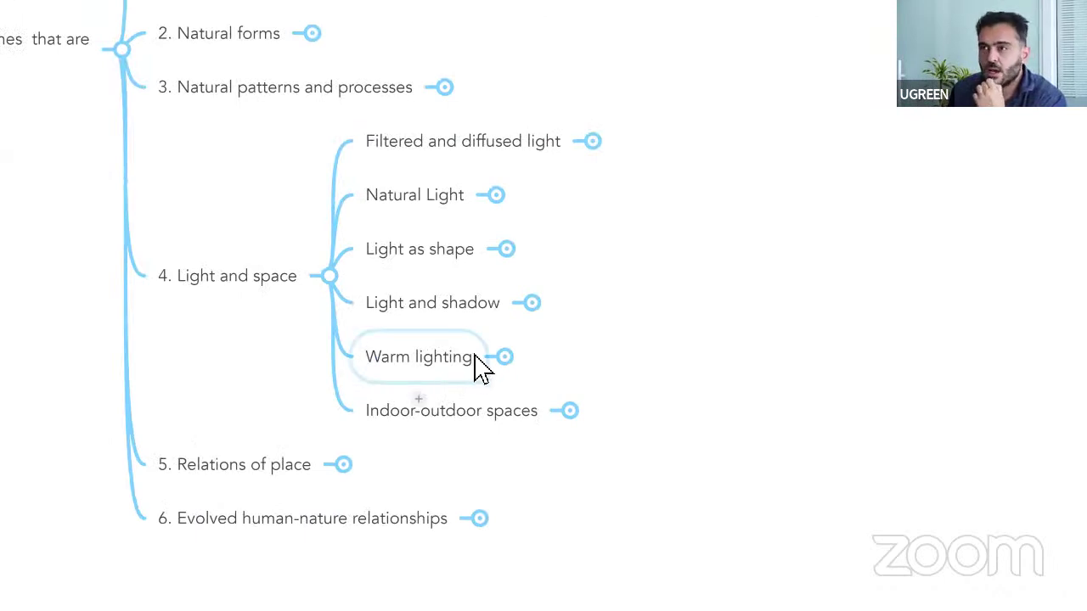
Expand the Warm lighting topic and review its description and the kitchen image with pendant bulbs.
click(506, 358)
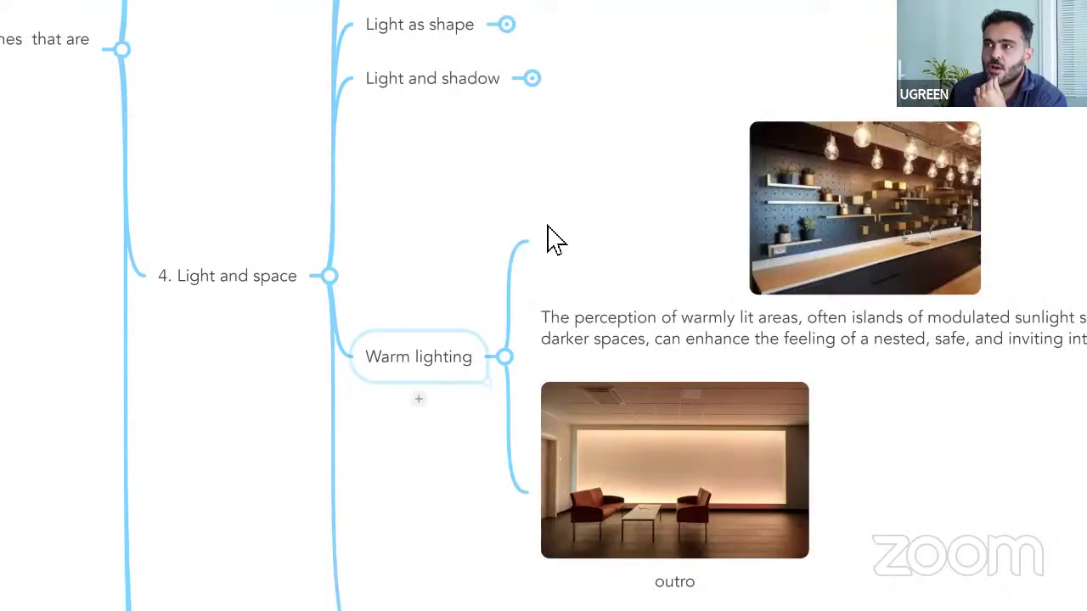
drag(332, 209, 207, 214)
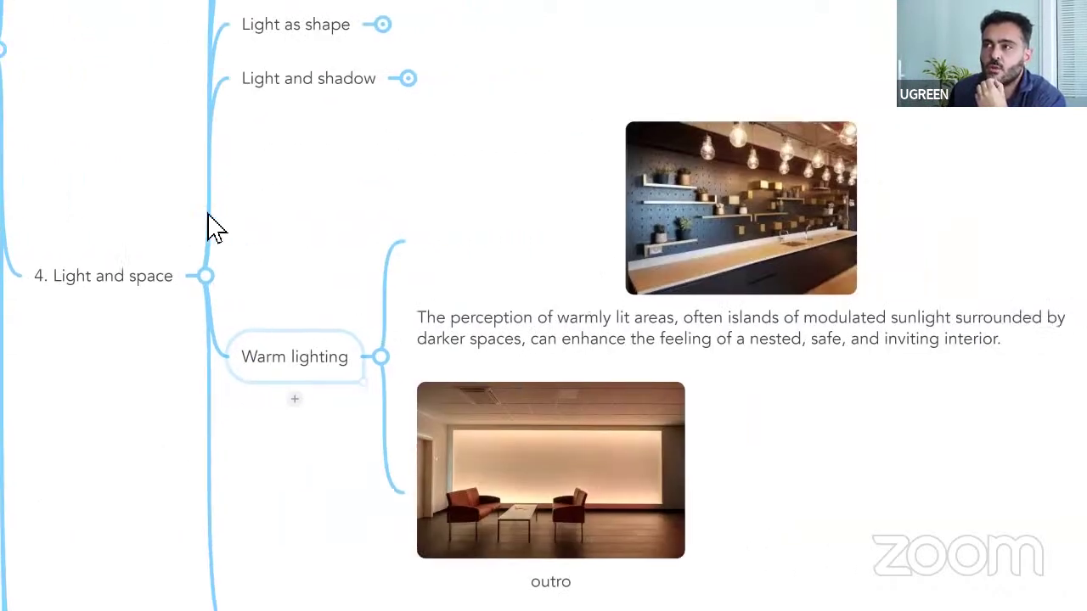
drag(677, 162, 551, 168)
click(624, 195)
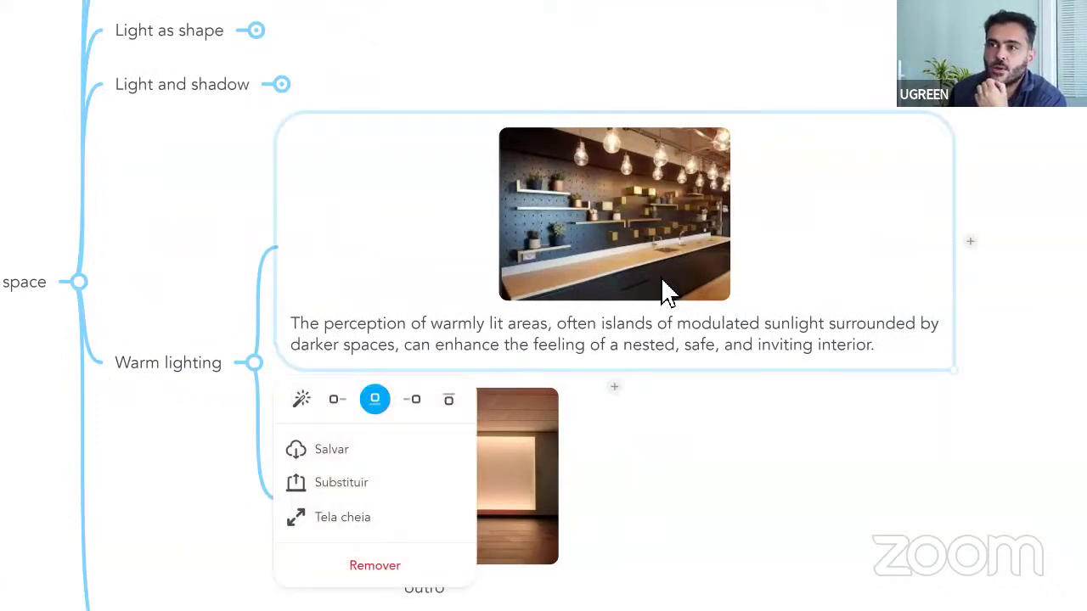
click(812, 451)
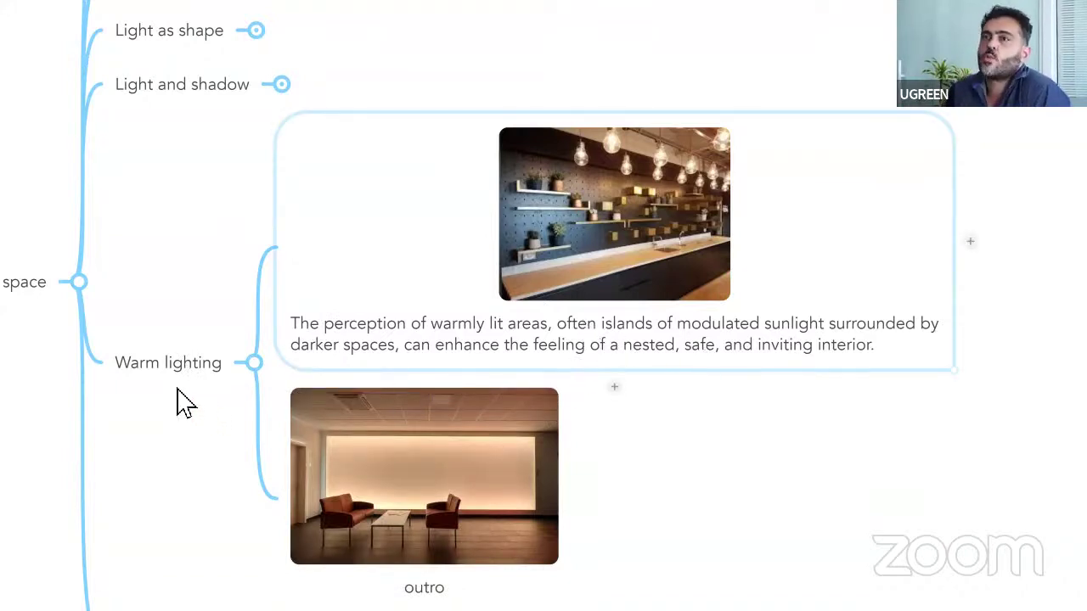
Compare the lounge image with the backlit wall to the pendant-lit kitchen image under Warm lighting.
click(223, 367)
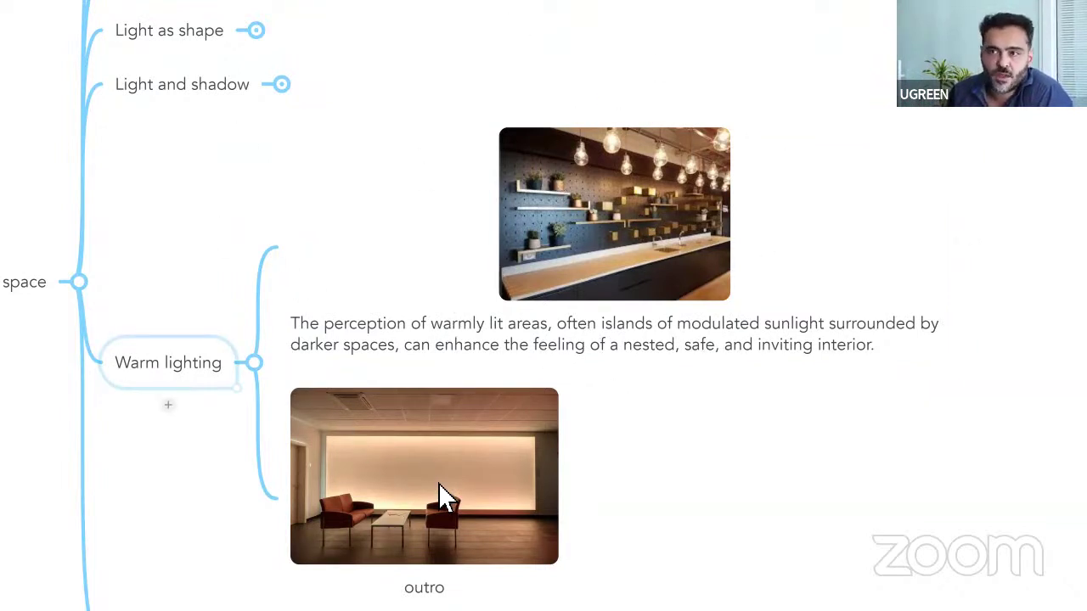
click(544, 484)
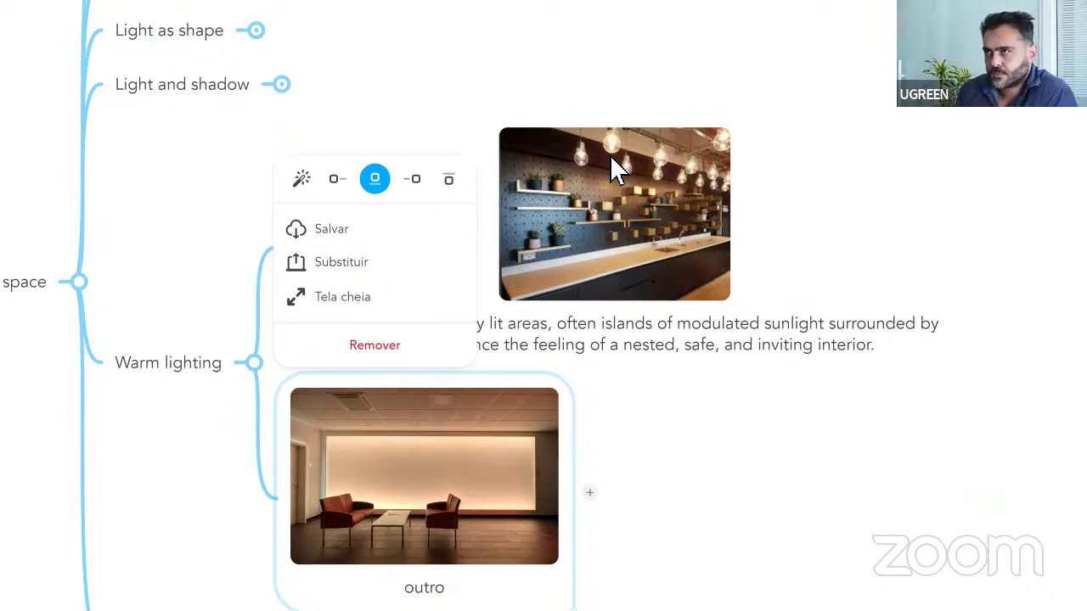
click(580, 161)
click(778, 79)
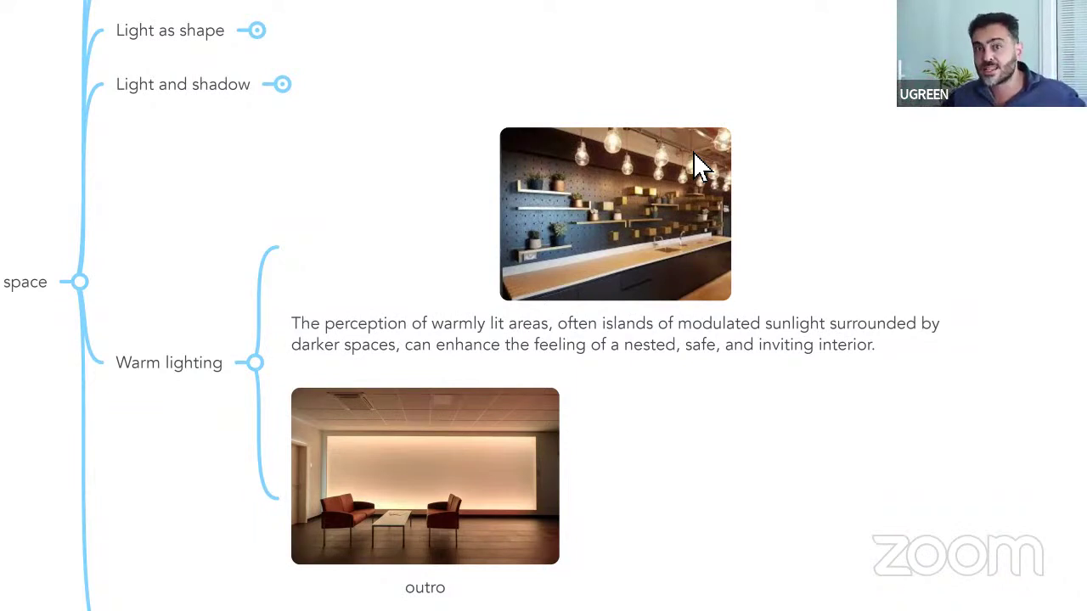
click(718, 197)
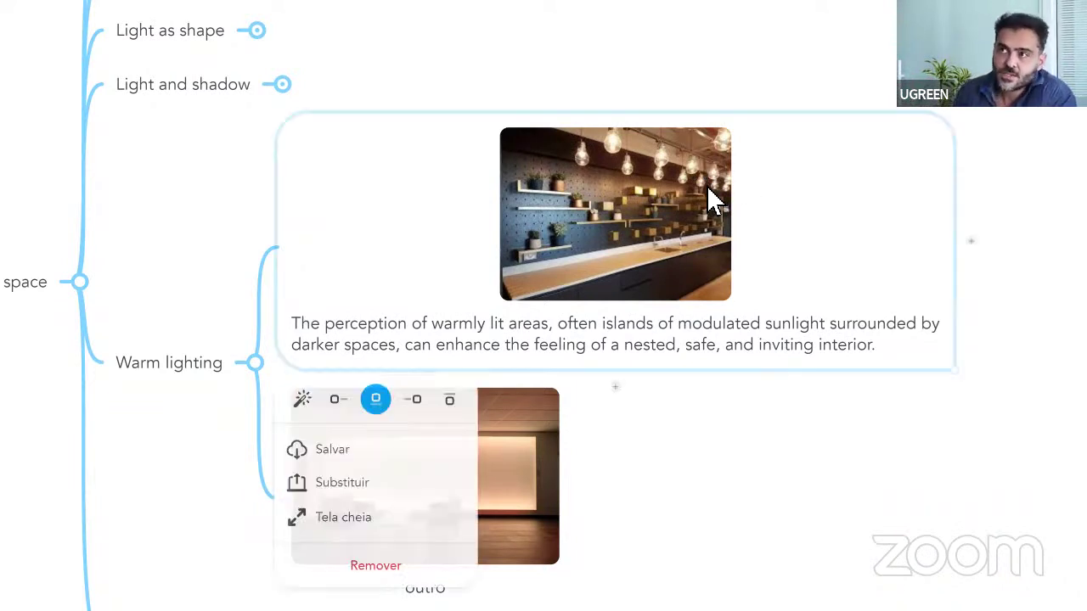
click(689, 475)
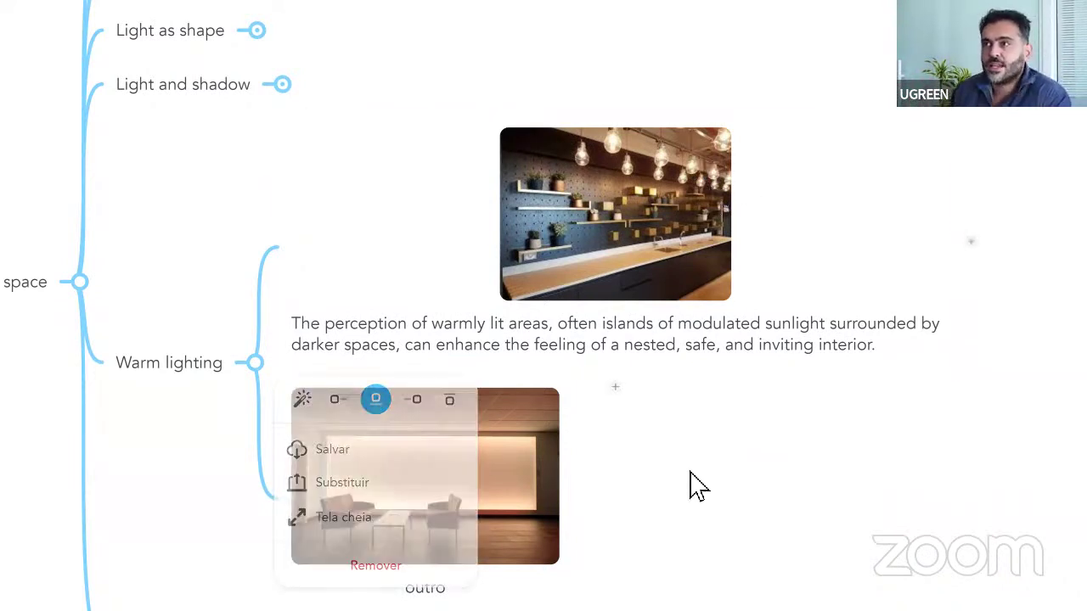
Collapse the Warm lighting topic and bring the Indoor-outdoor spaces topic into view.
drag(327, 348, 400, 245)
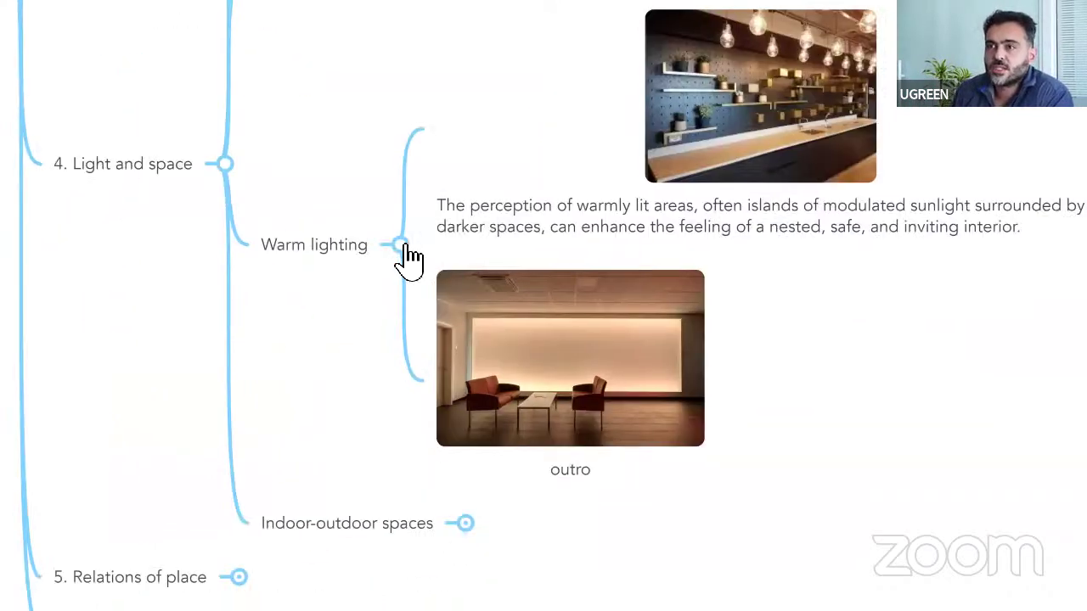
click(400, 245)
drag(545, 256, 473, 373)
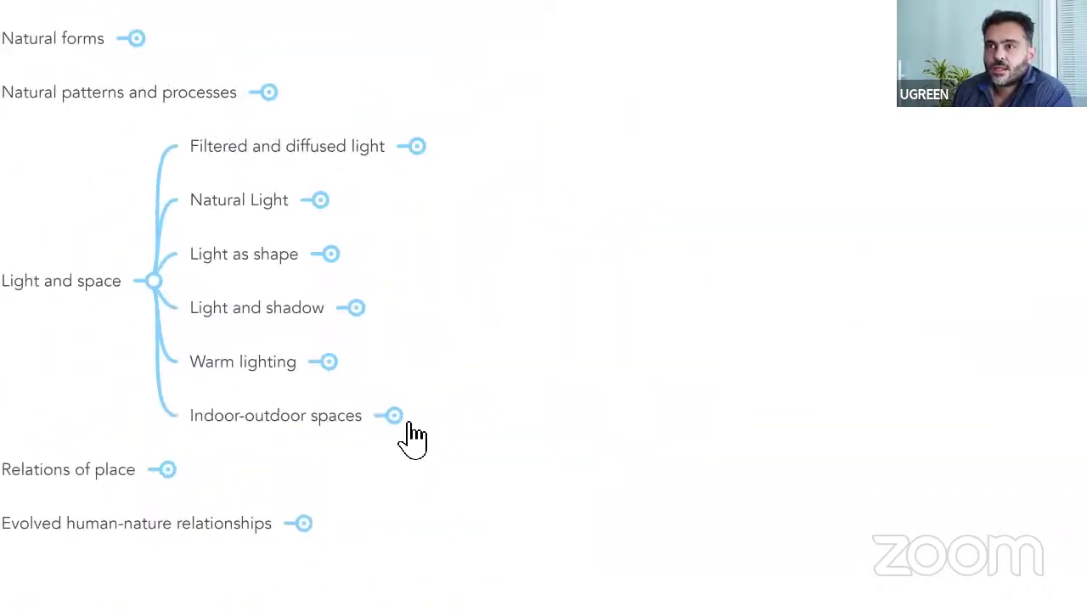